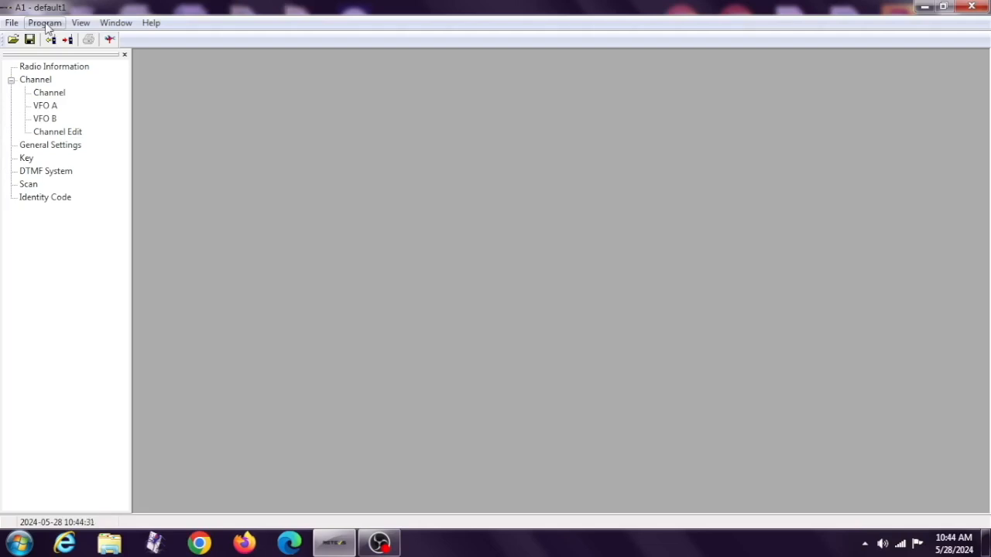
pyautogui.click(12, 24)
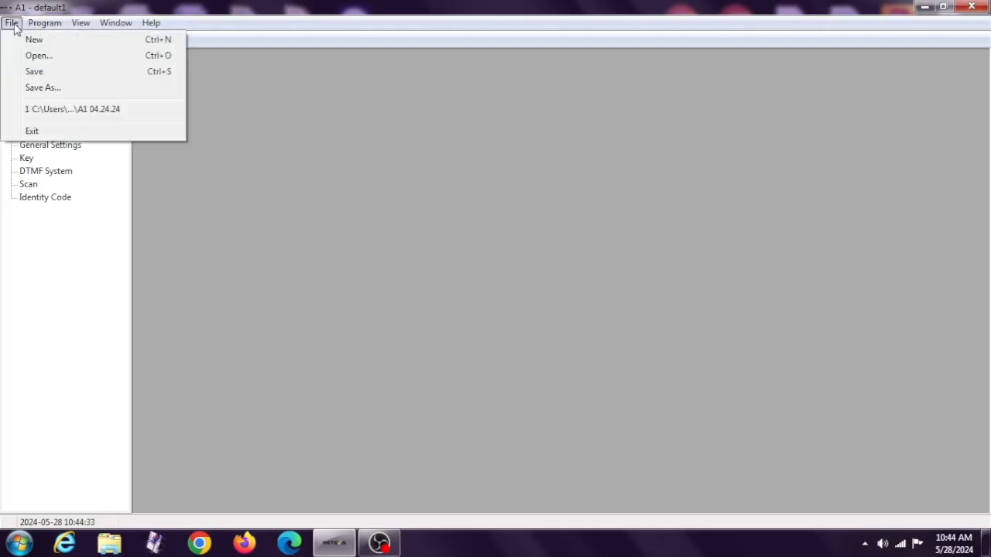
pyautogui.moveTo(29, 27)
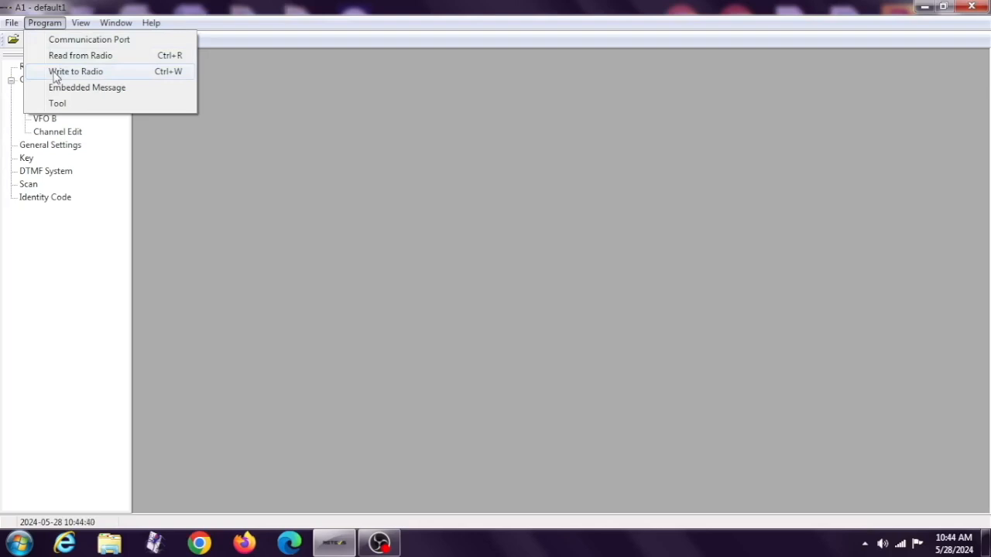
pyautogui.click(57, 97)
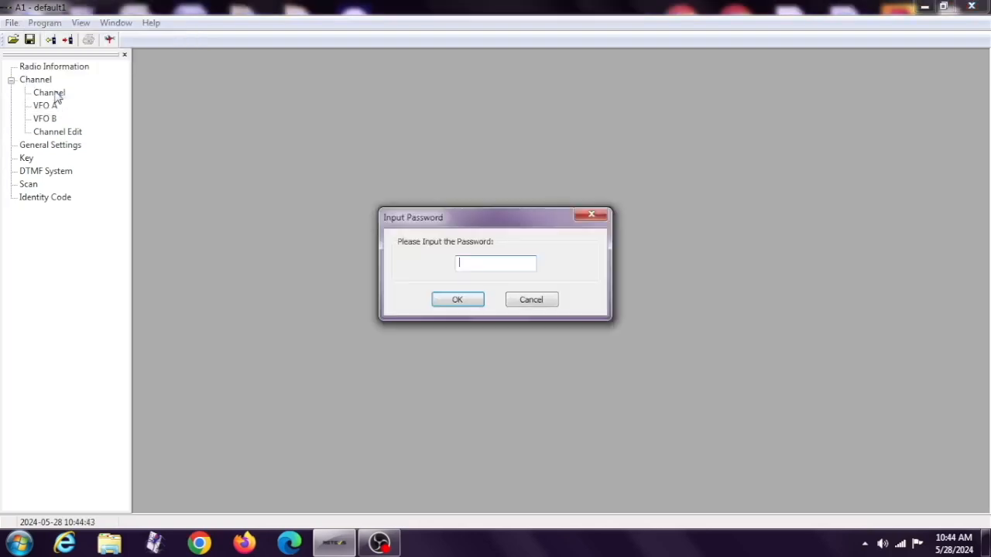
pyautogui.click(515, 302)
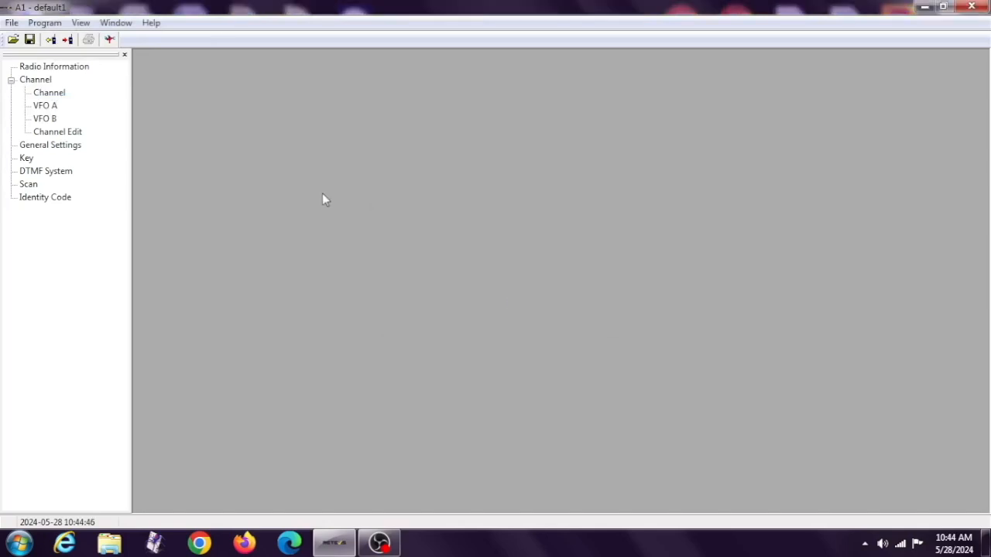
pyautogui.click(55, 29)
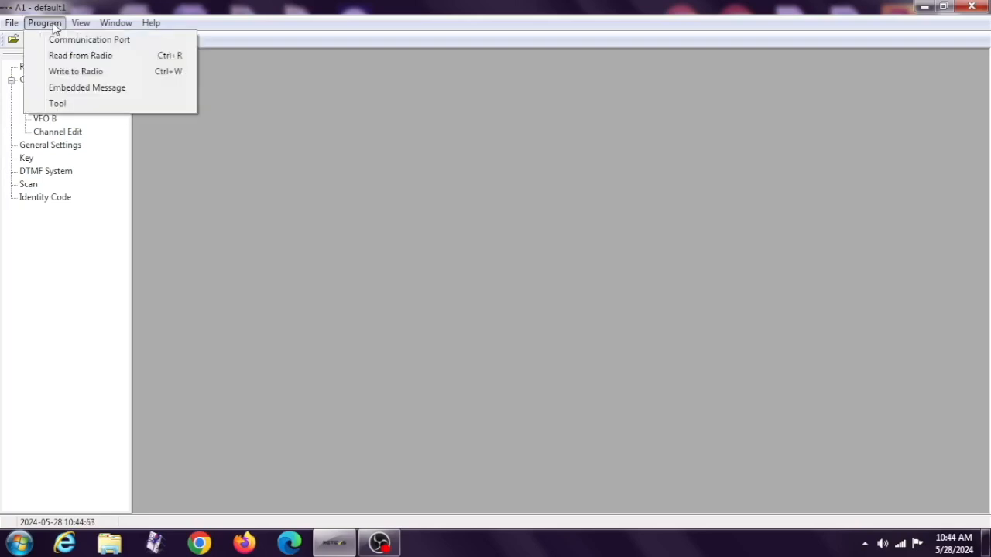
pyautogui.moveTo(71, 29)
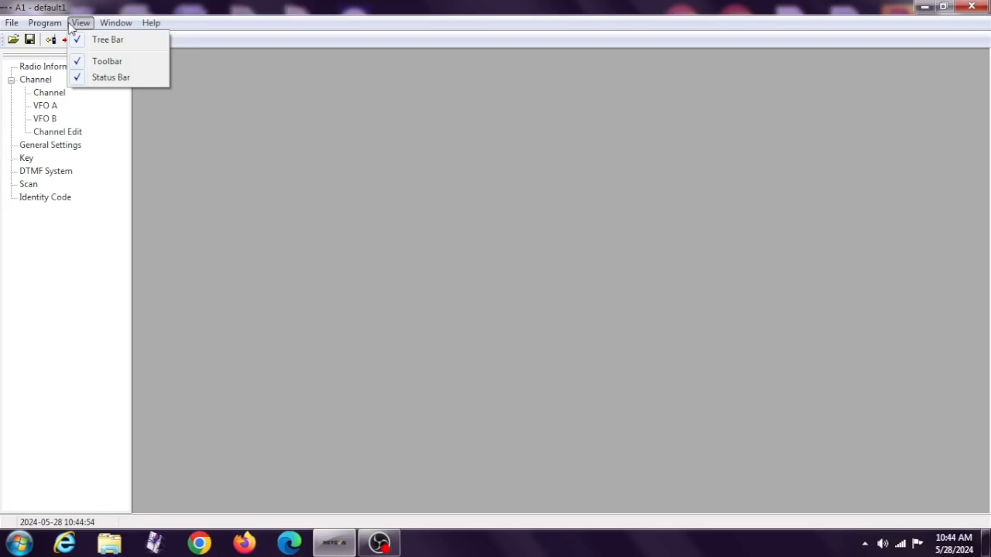
pyautogui.press('Right')
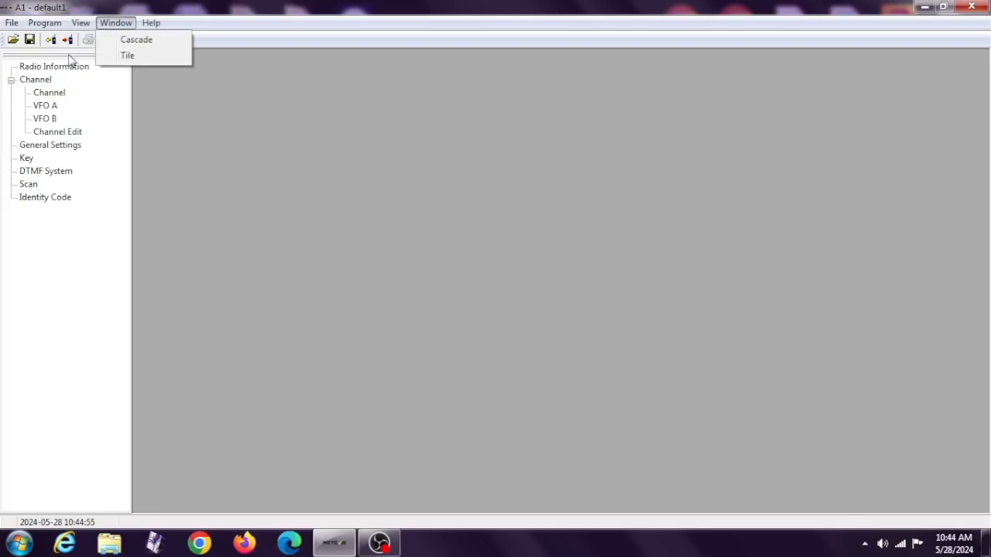
# Review the channel parameters of VFO A and VFO B and the first memory channel in Channel Edit.
pyautogui.click(48, 92)
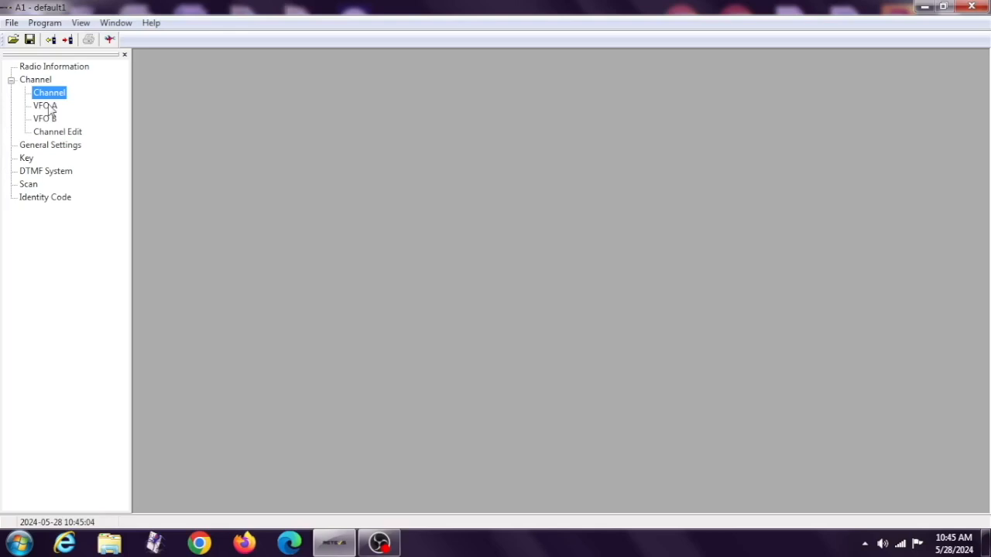
pyautogui.click(46, 106)
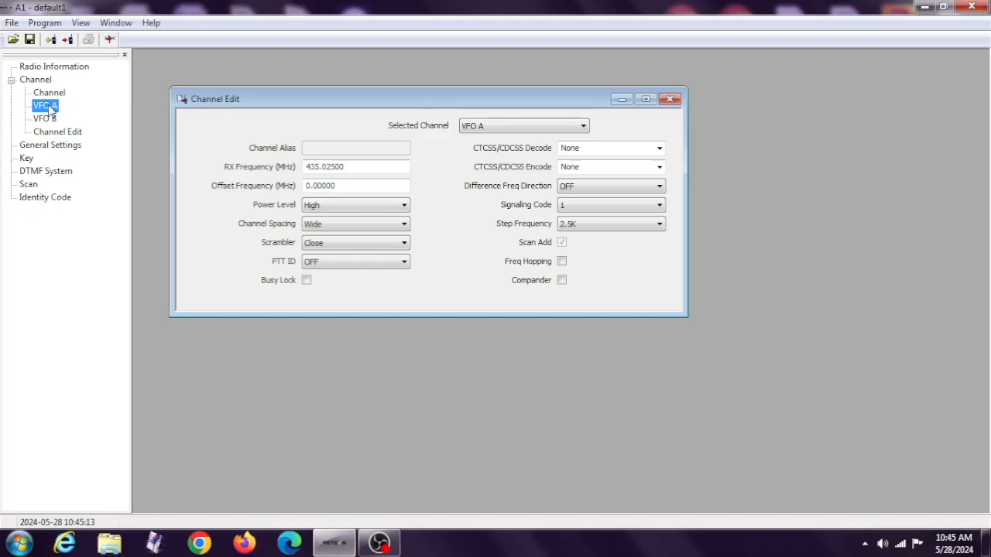
pyautogui.click(44, 119)
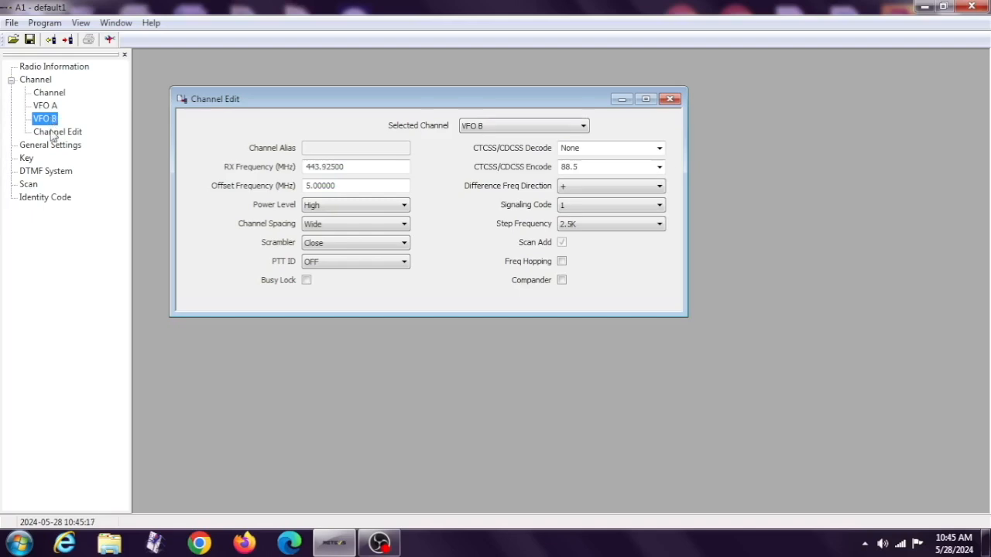
pyautogui.click(54, 133)
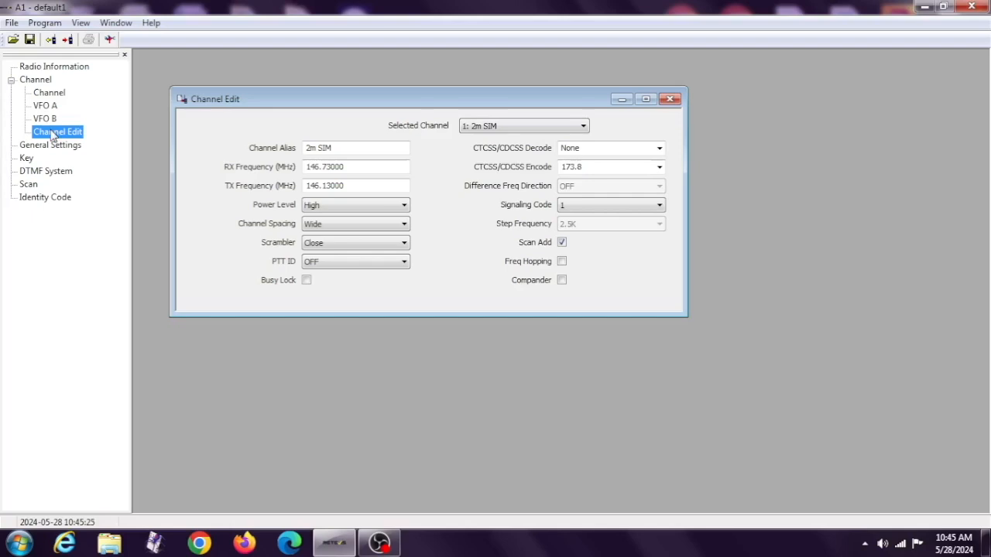
# Examine the General Settings, including the available Boot Screen and A Band Work Mode options, without changing them.
pyautogui.click(51, 145)
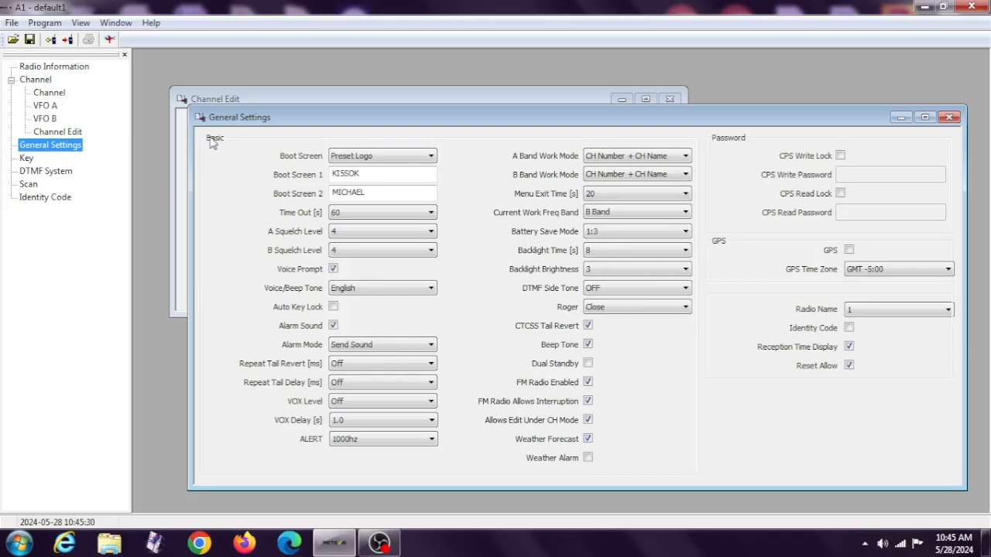
pyautogui.click(342, 157)
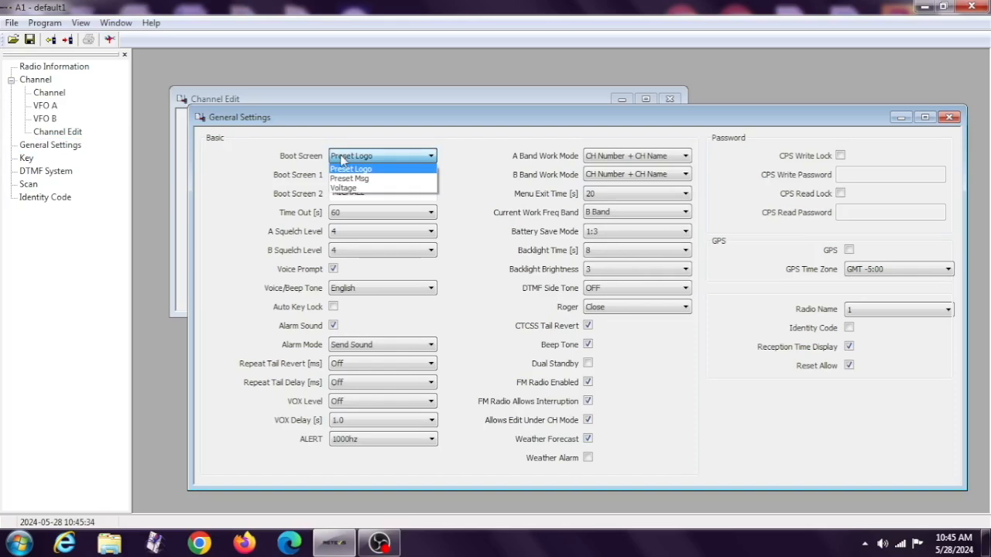
pyautogui.click(217, 196)
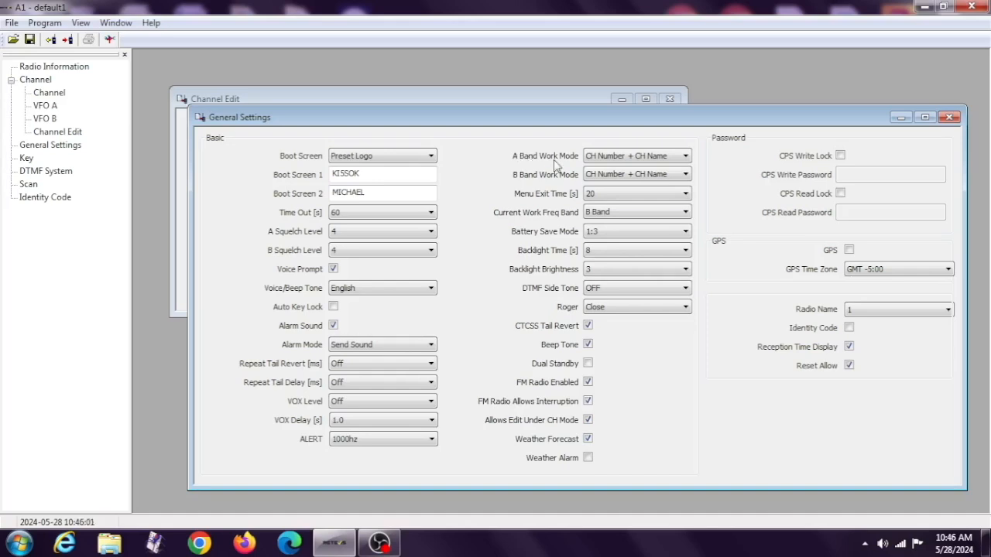
pyautogui.click(604, 155)
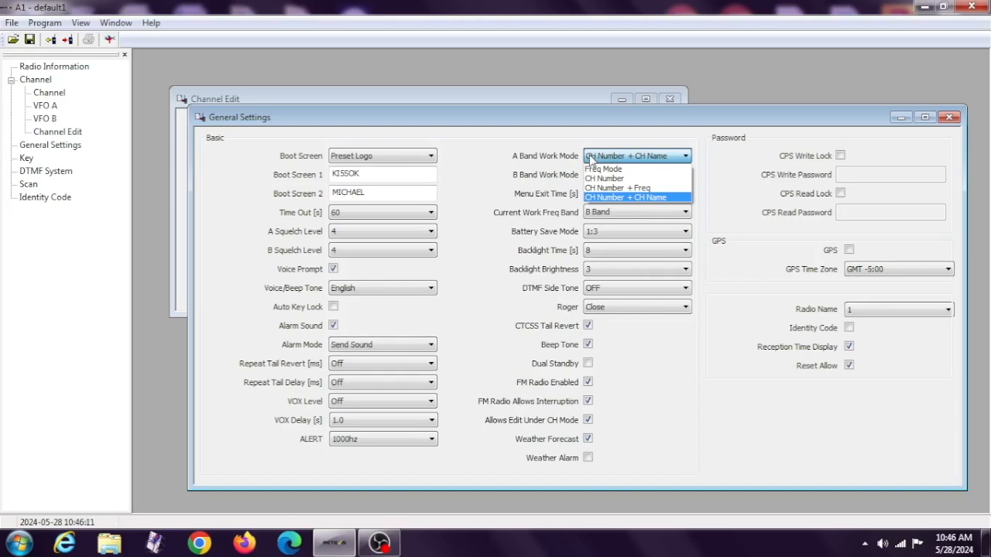
pyautogui.click(537, 137)
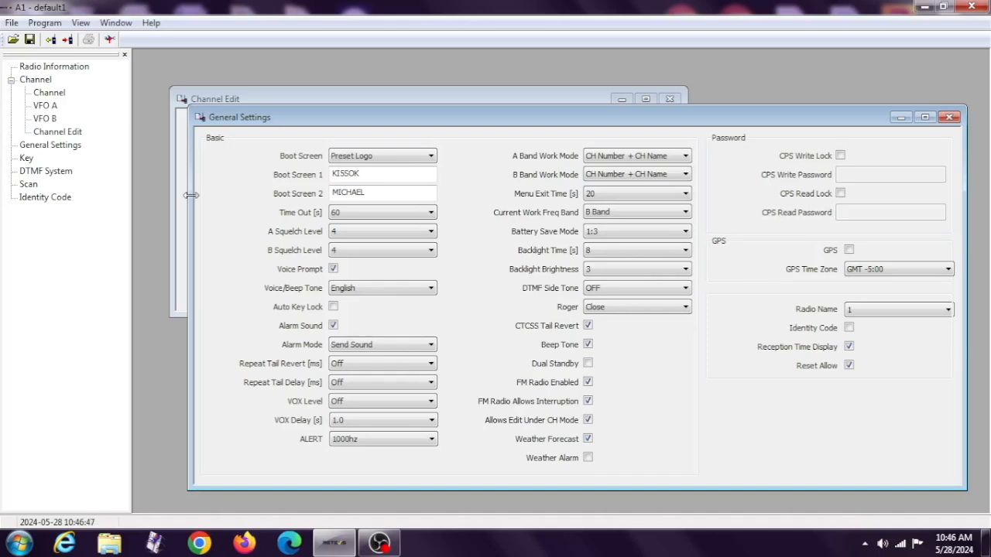
# Examine the Key settings and the functions available for the SK1 short press.
pyautogui.click(27, 158)
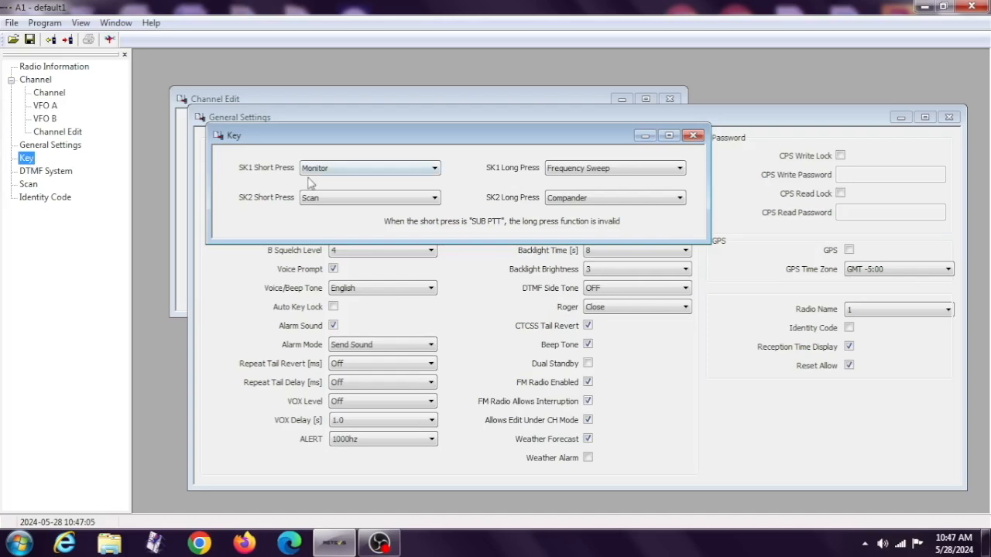
pyautogui.click(317, 170)
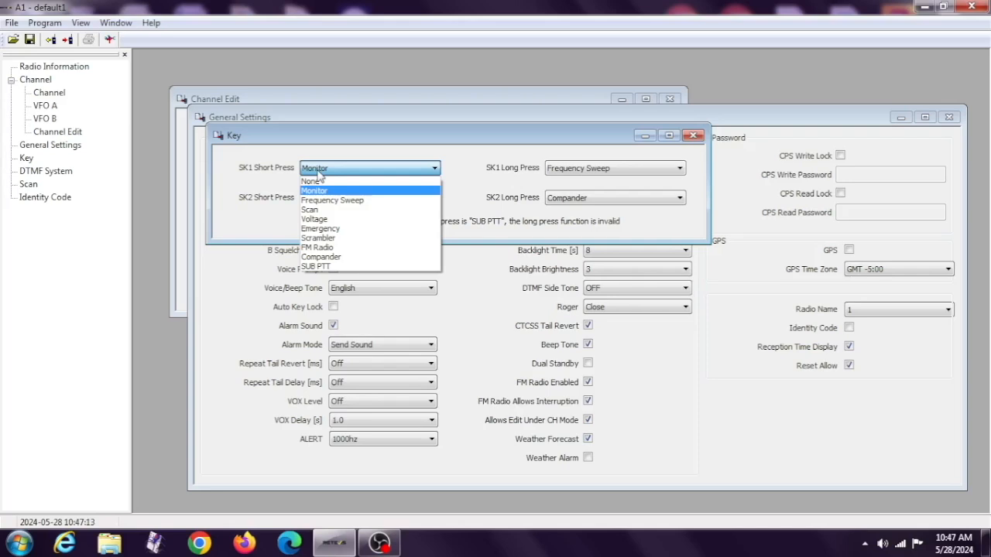
pyautogui.click(319, 172)
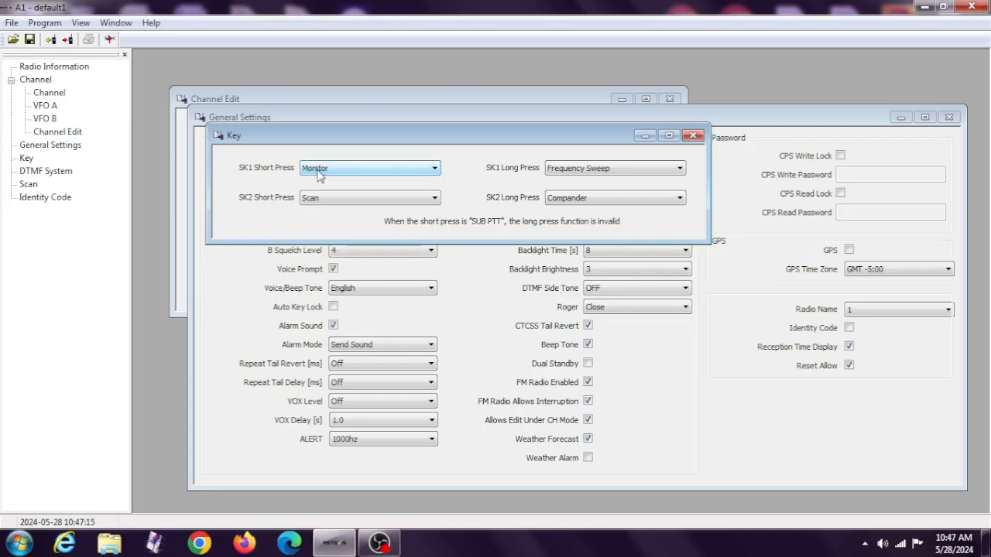
# Review the DTMF System and Scan settings, and close all the open settings windows.
pyautogui.click(46, 171)
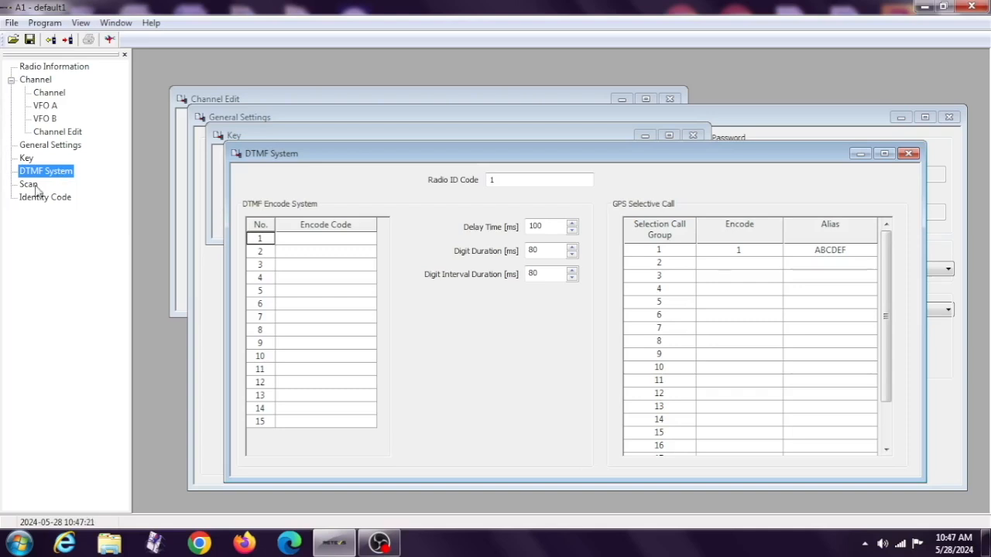
pyautogui.click(34, 187)
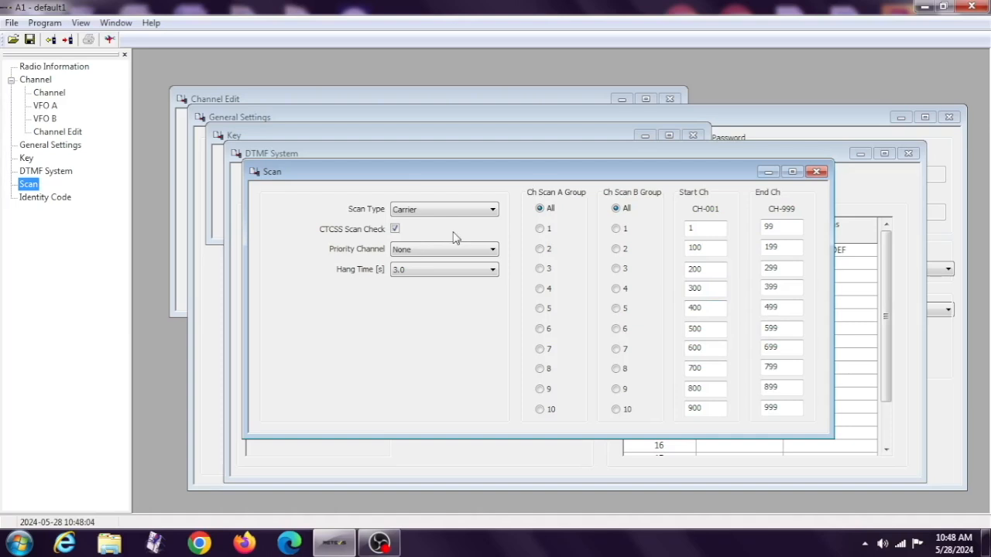
pyautogui.click(822, 172)
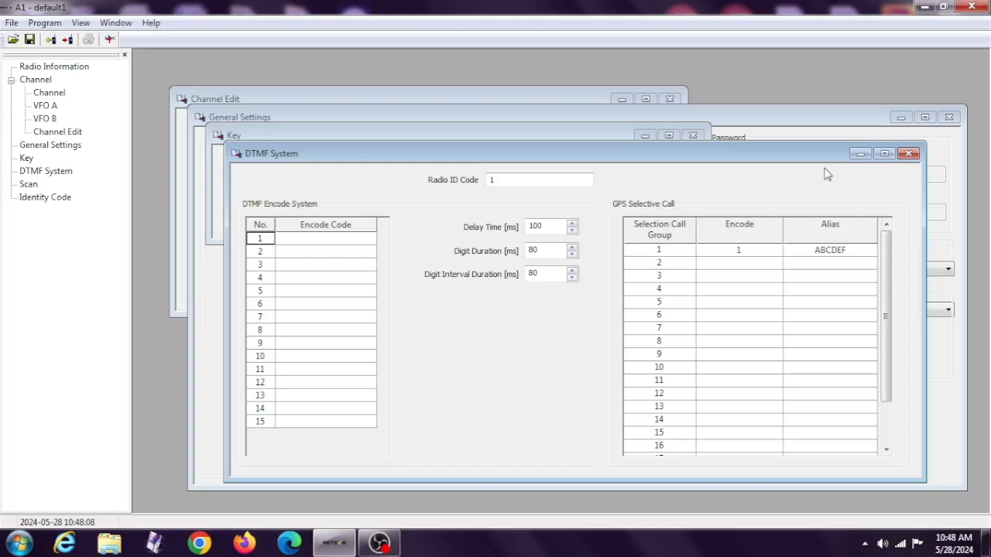
pyautogui.click(908, 154)
pyautogui.click(949, 117)
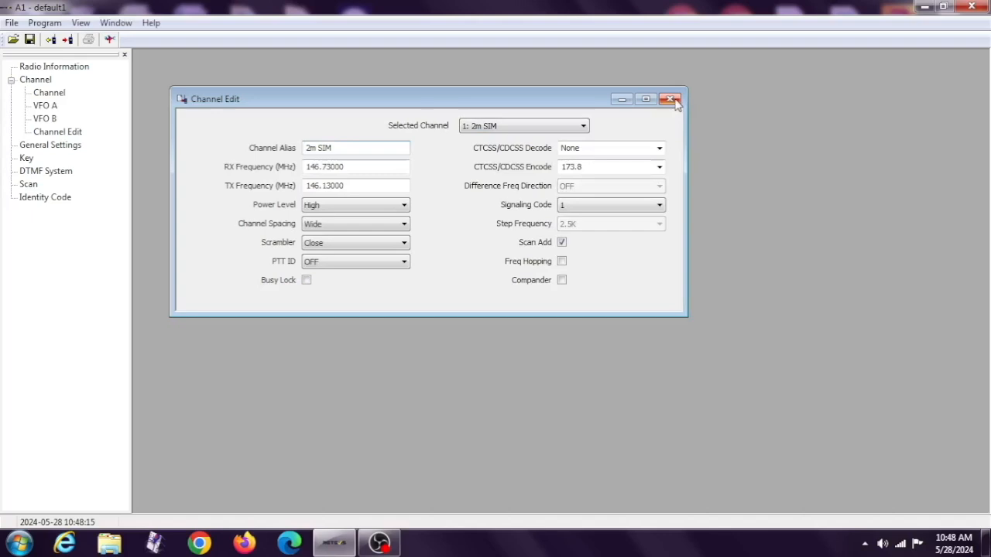
pyautogui.click(671, 100)
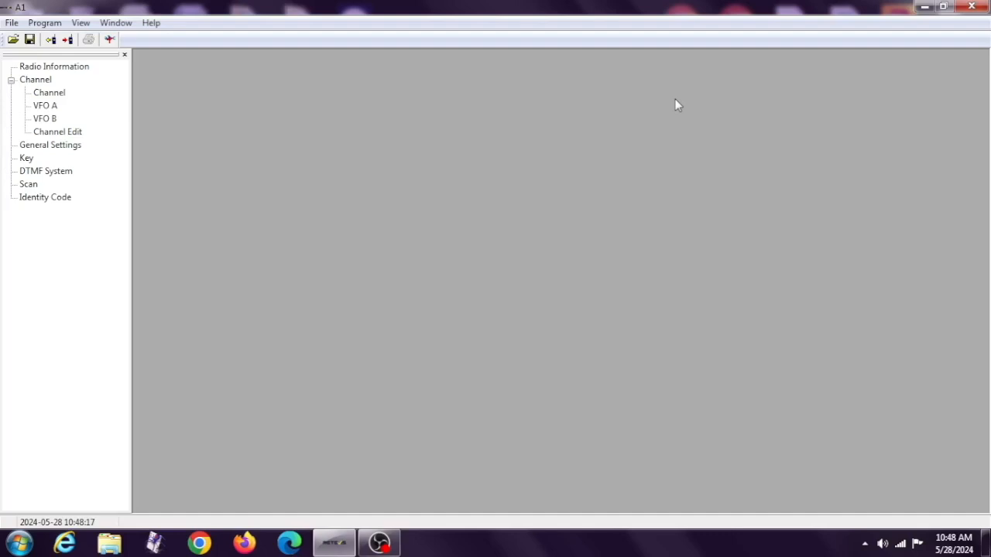
# Set the communication port to COM5 and confirm it.
pyautogui.click(44, 23)
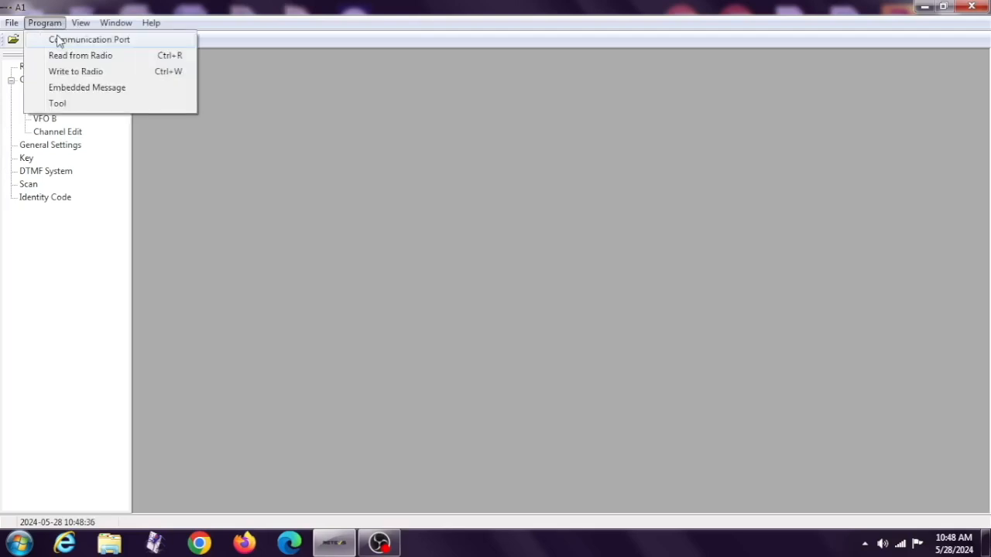
pyautogui.click(59, 41)
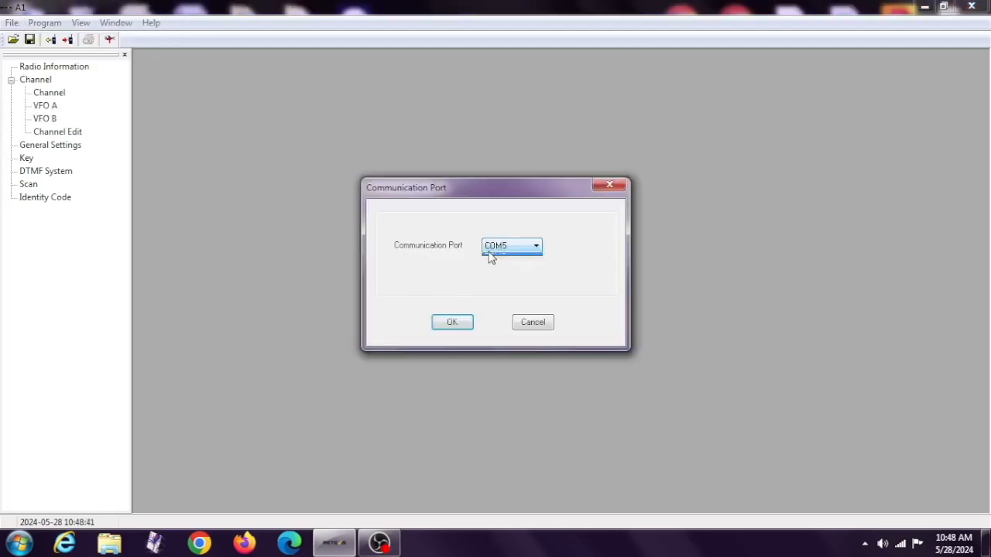
pyautogui.click(489, 258)
pyautogui.press('Return')
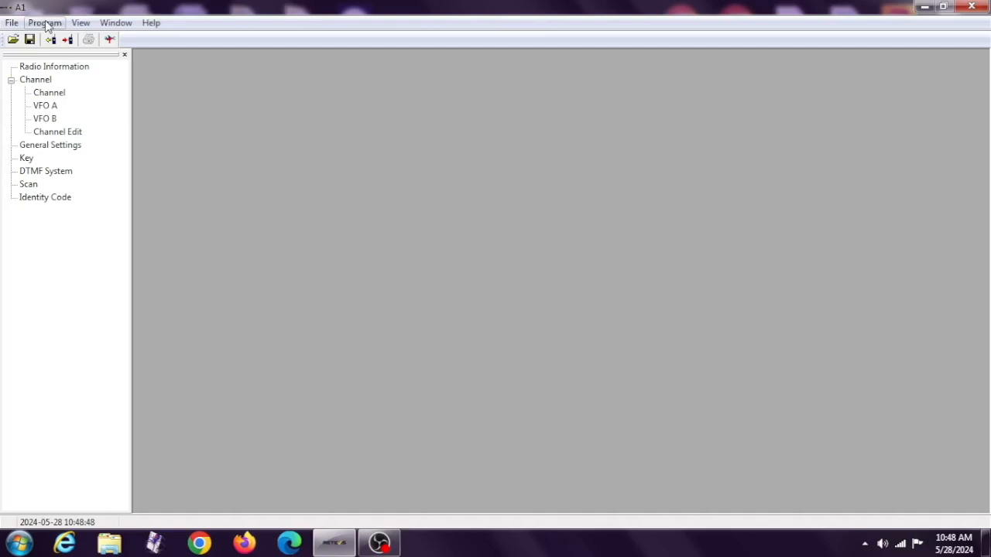
# Read the stored data from the connected radio into the programming software.
pyautogui.click(45, 22)
pyautogui.click(70, 37)
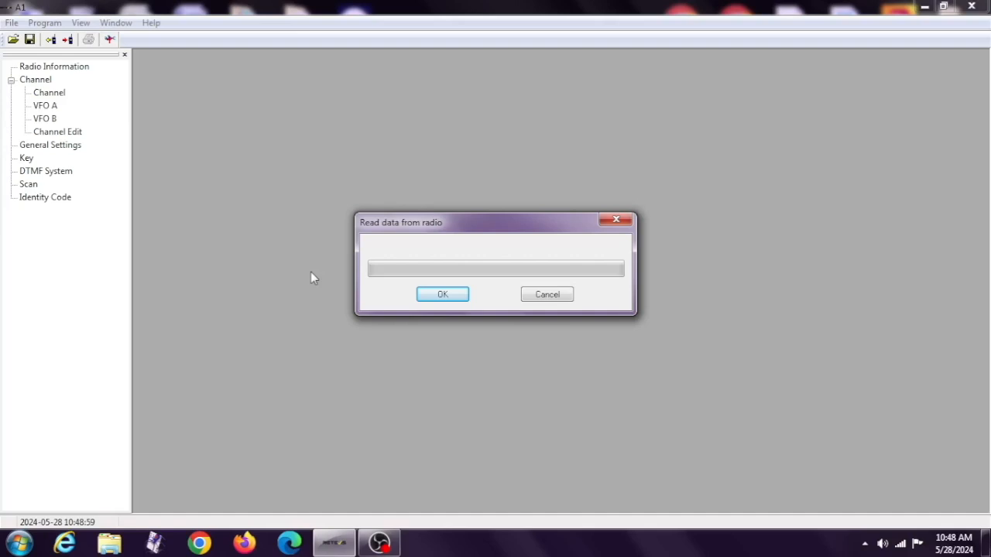
pyautogui.click(422, 301)
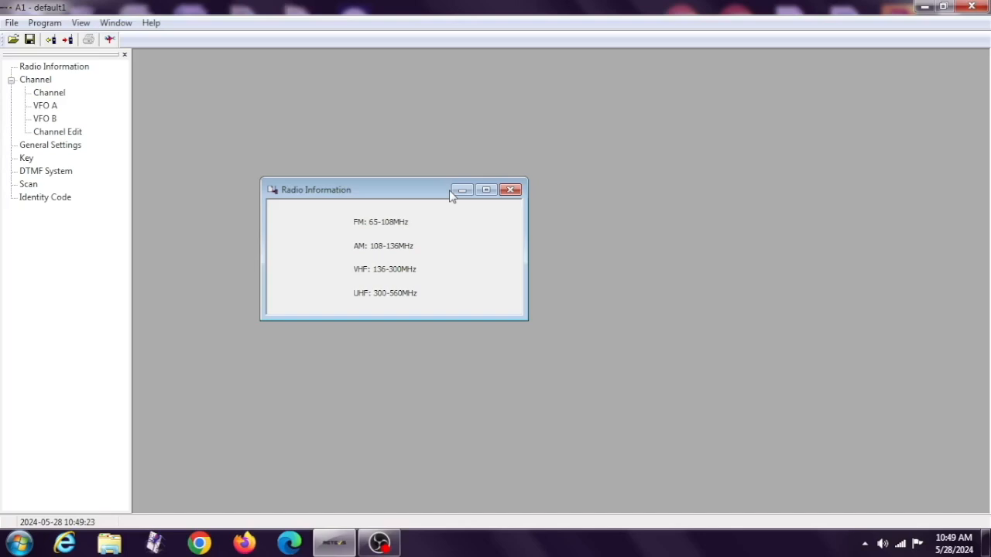
# Open the channel list and set channel 61's receive frequency to 146.730 and its transmit frequency to 146.13.
pyautogui.click(60, 94)
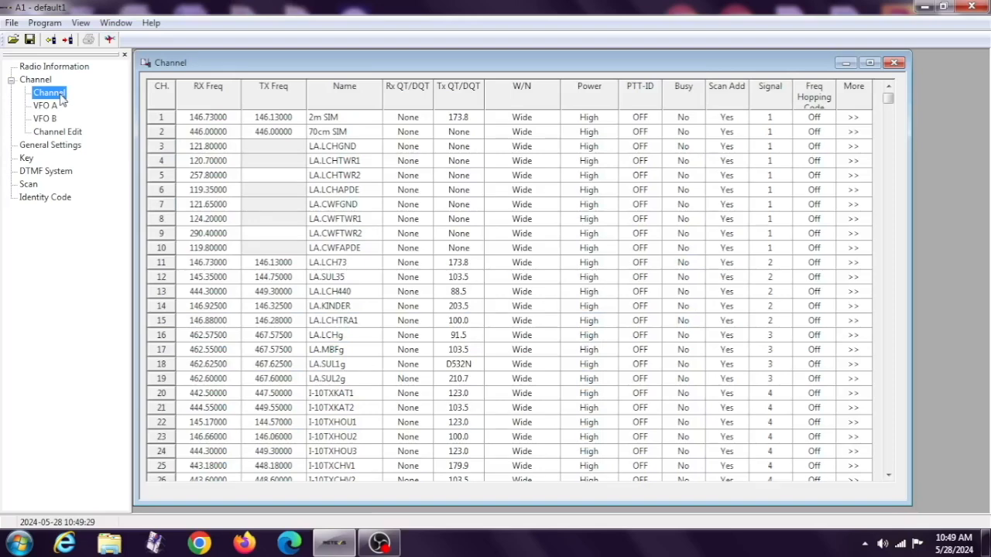
pyautogui.click(888, 475)
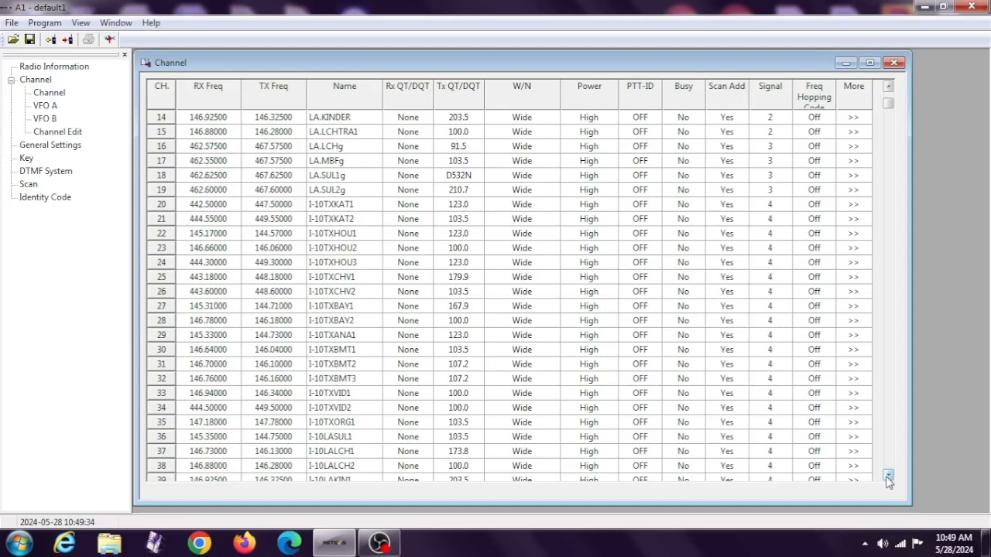
pyautogui.click(888, 476)
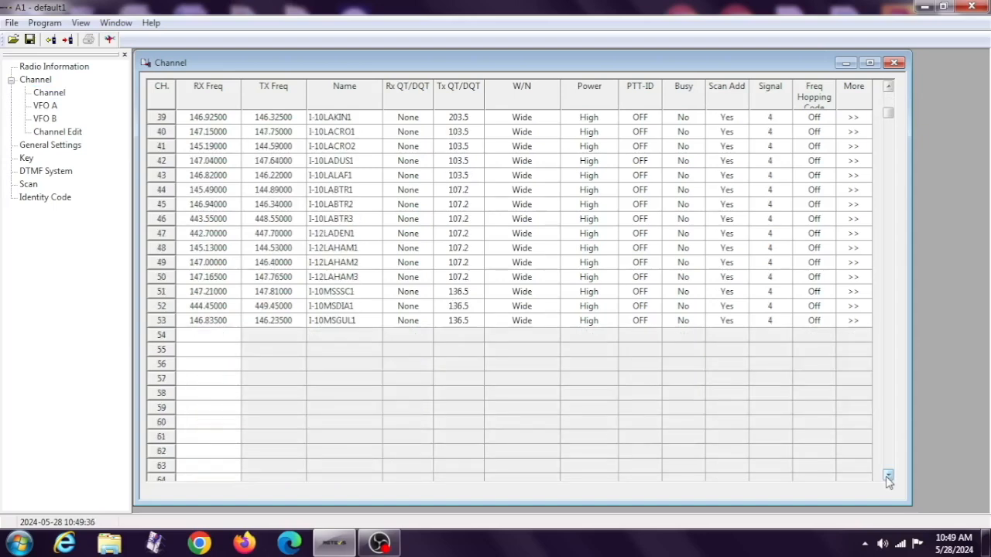
pyautogui.click(888, 475)
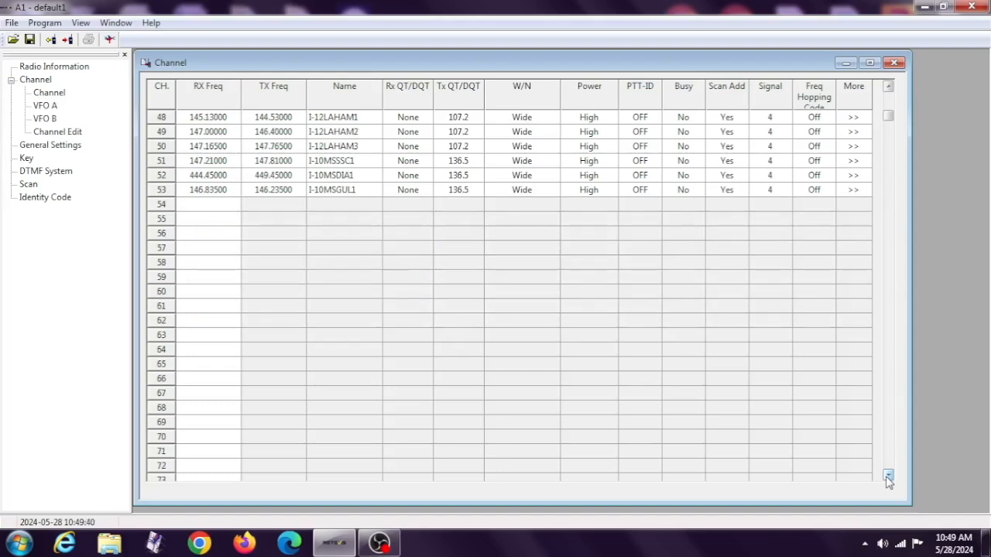
pyautogui.click(888, 476)
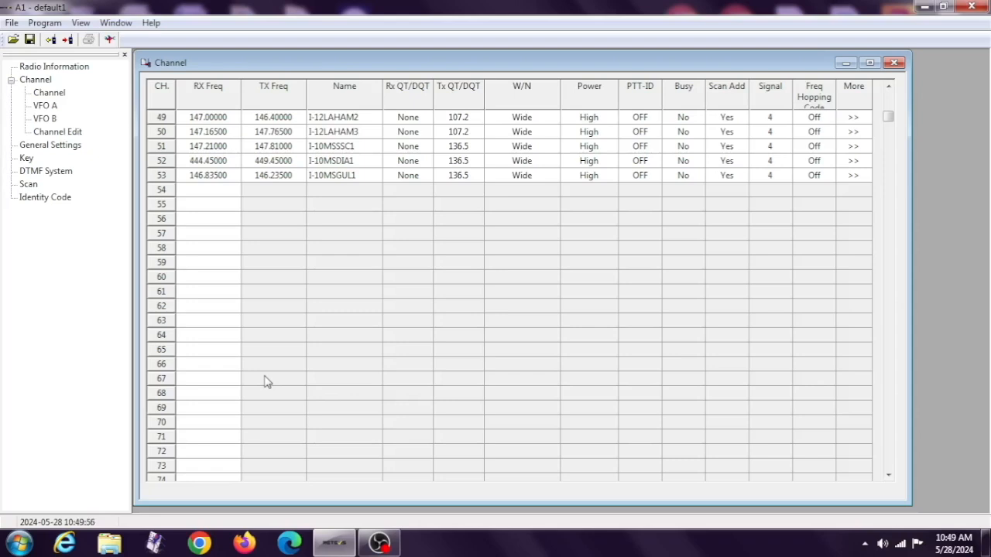
pyautogui.click(229, 292)
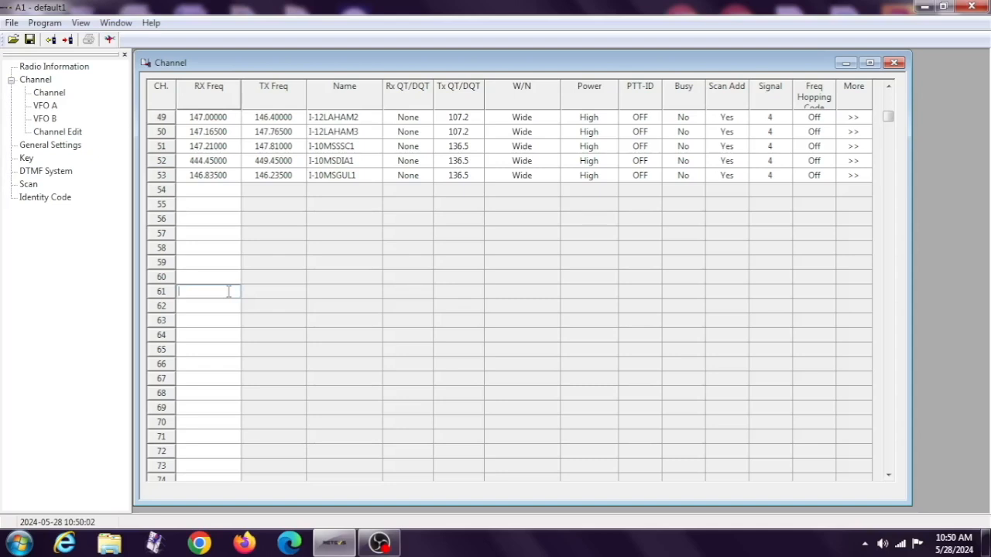
pyautogui.write('14')
pyautogui.write('6.730')
pyautogui.click(275, 291)
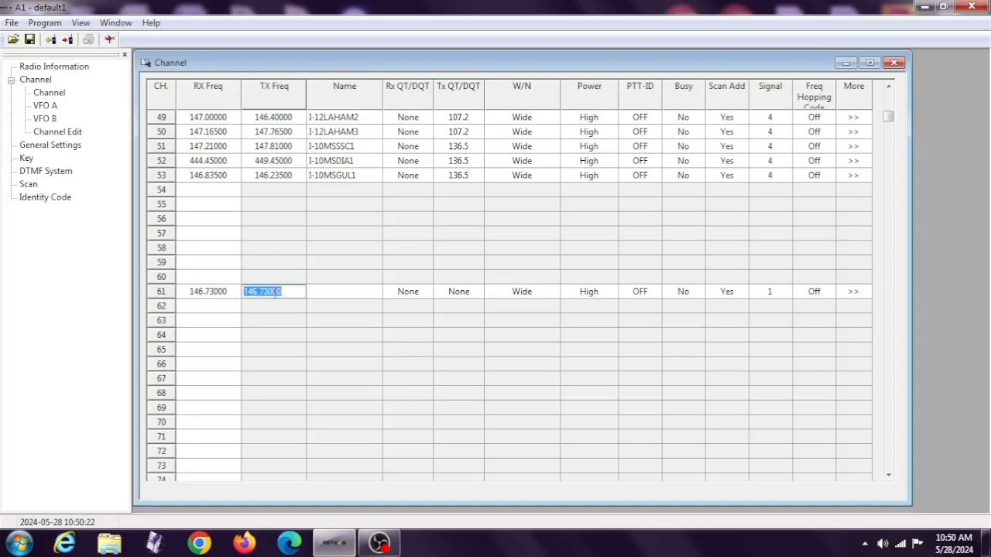
pyautogui.write('146.13')
# Name channel 61 "73 RPT".
pyautogui.click(340, 292)
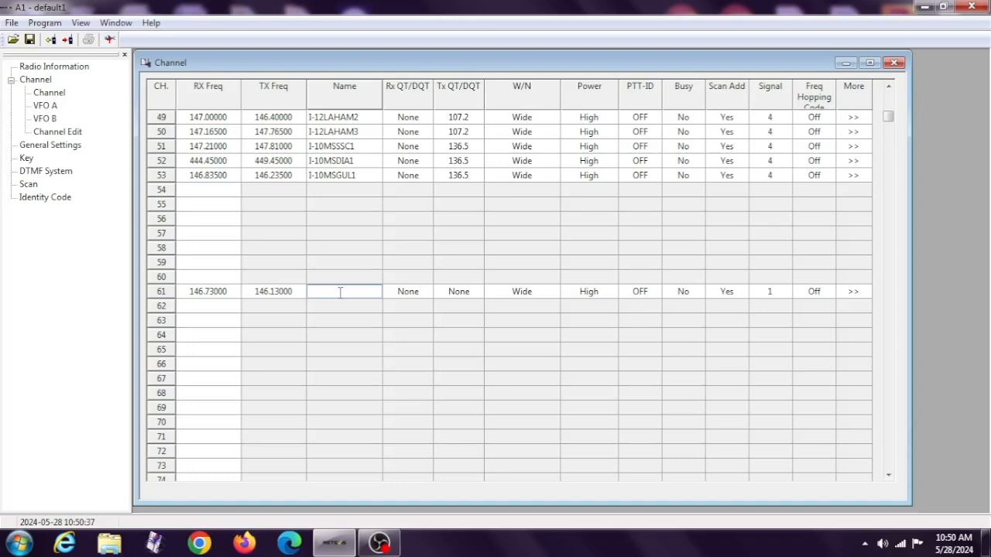
pyautogui.write('73 r')
pyautogui.write('t')
pyautogui.press('BackSpace')
pyautogui.press('BackSpace')
pyautogui.write('R')
pyautogui.write('PT')
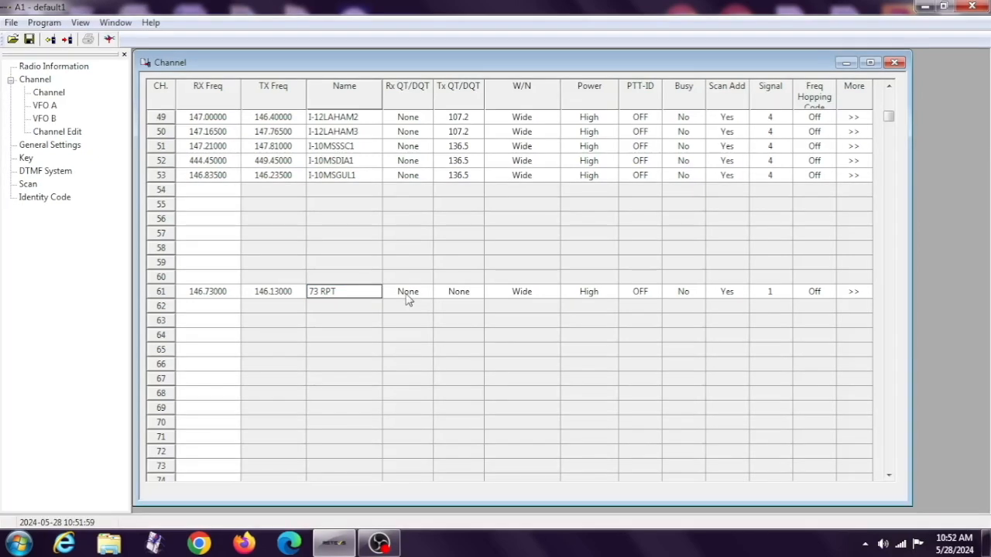
# Set channel 61's Tx QT/DQT tone to 173.8 and check its available W/N bandwidth options.
pyautogui.click(408, 301)
pyautogui.click(407, 294)
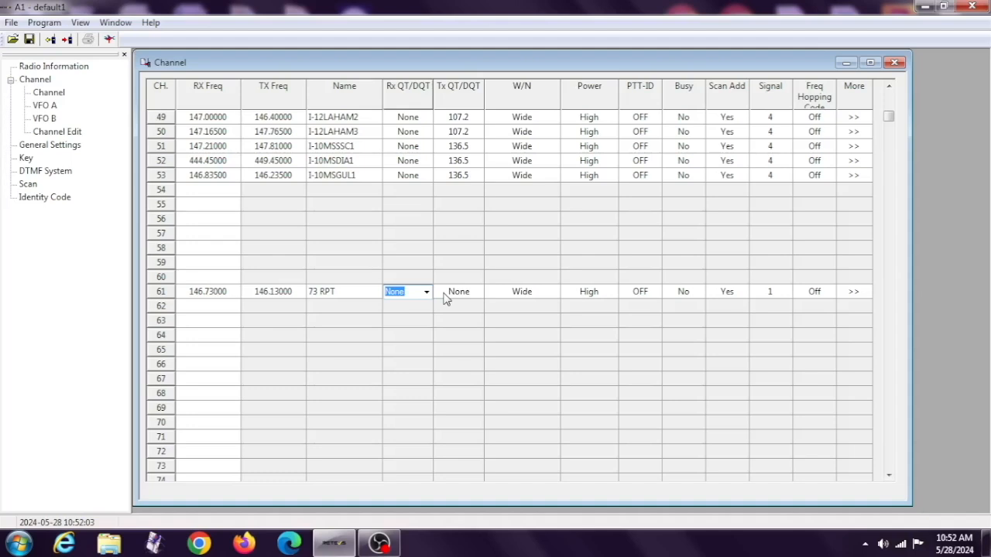
pyautogui.click(445, 299)
pyautogui.click(445, 299)
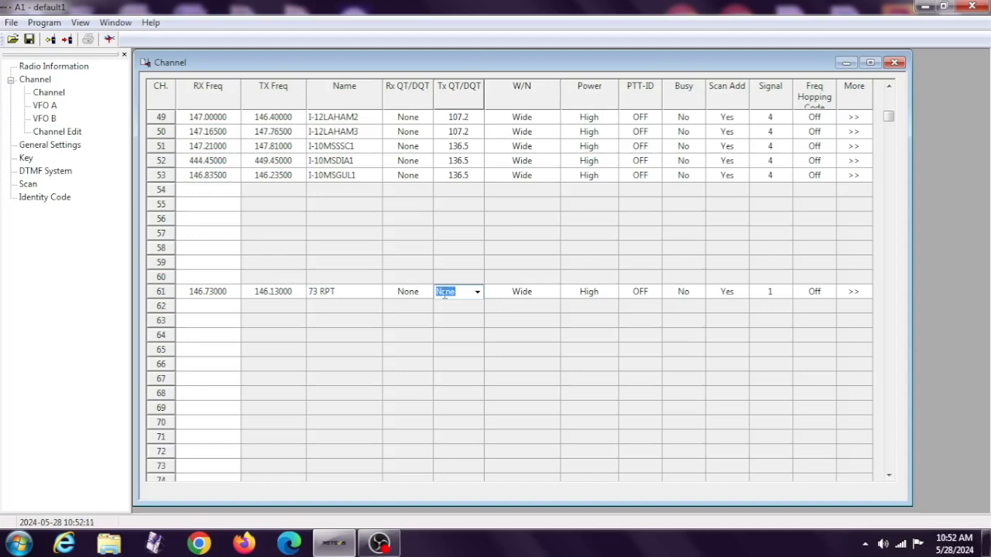
pyautogui.click(478, 298)
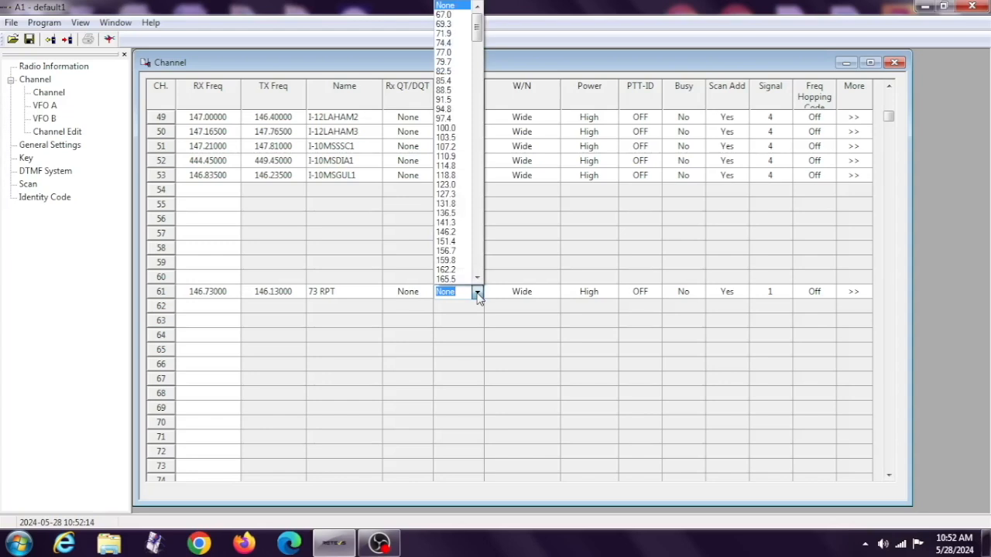
pyautogui.click(477, 219)
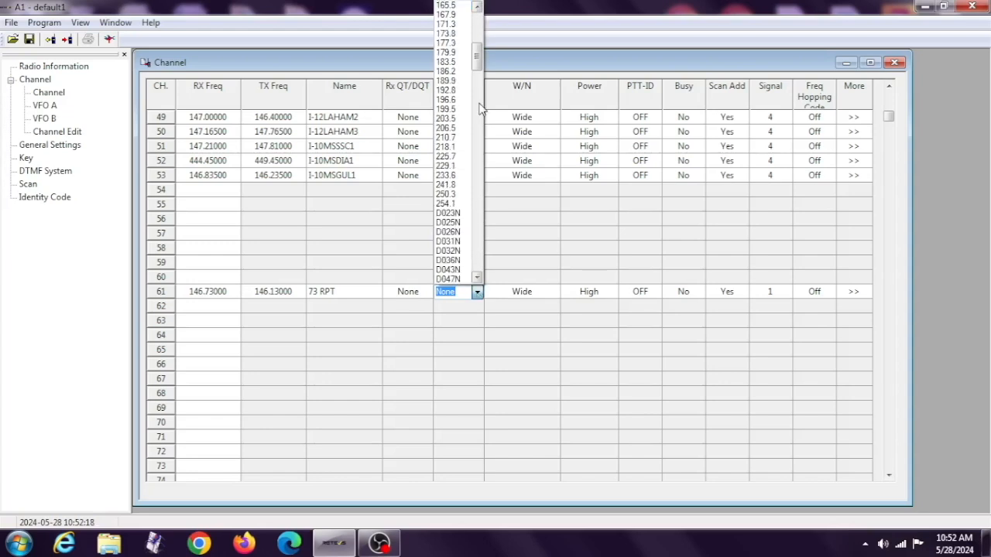
pyautogui.click(447, 34)
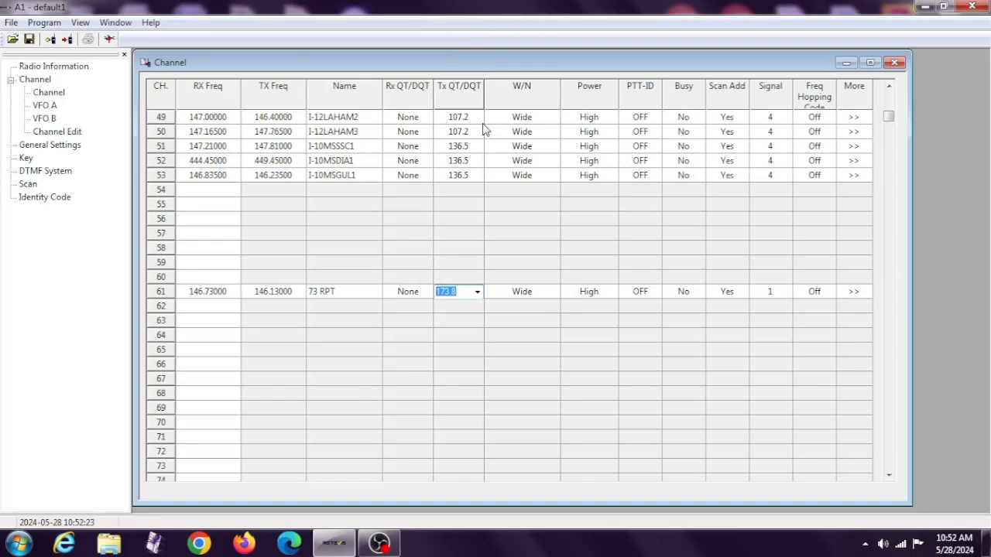
pyautogui.click(523, 292)
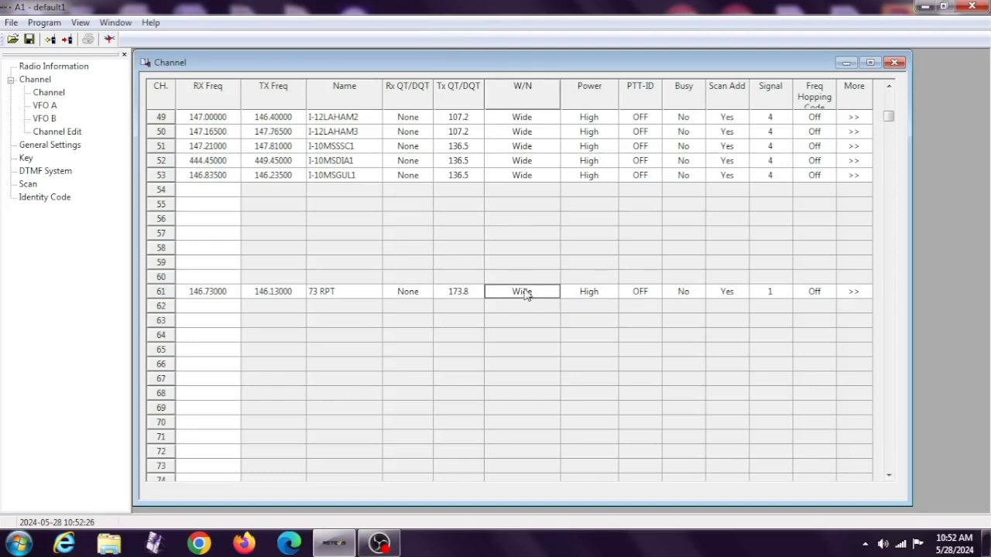
pyautogui.click(526, 294)
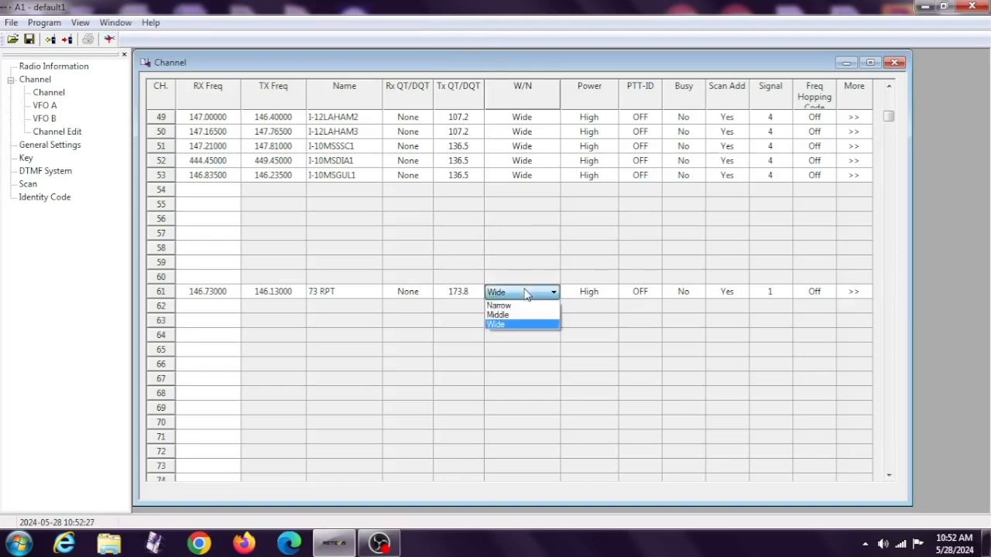
pyautogui.click(527, 294)
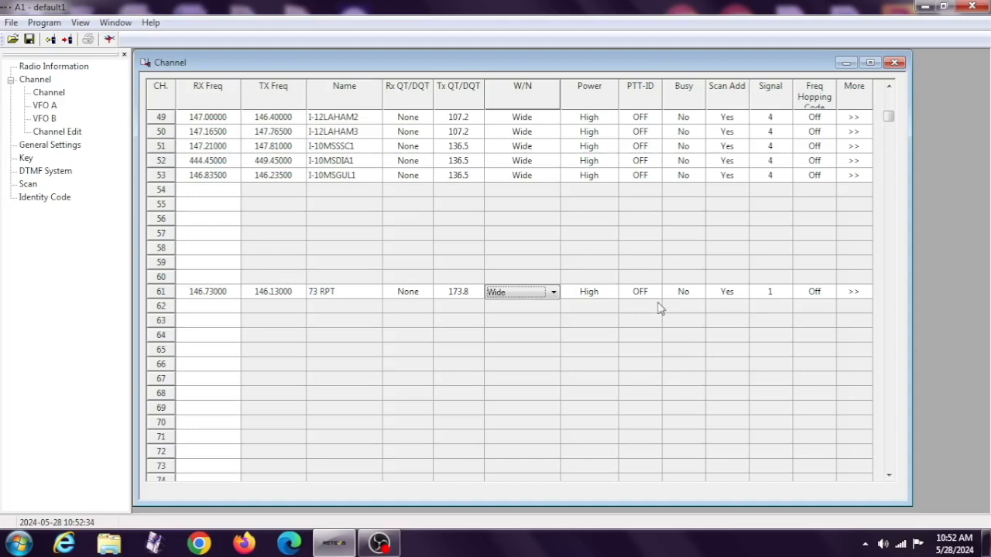
# Set channel 62's receive frequency to 444.300 and its transmit frequency to 449.300.
pyautogui.click(195, 307)
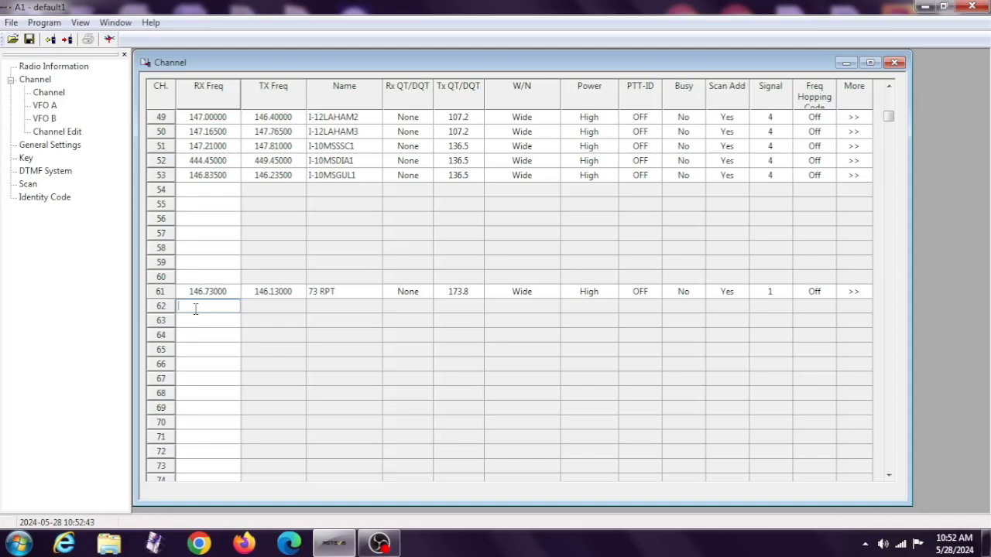
pyautogui.write('444.300')
pyautogui.click(258, 308)
pyautogui.click(257, 308)
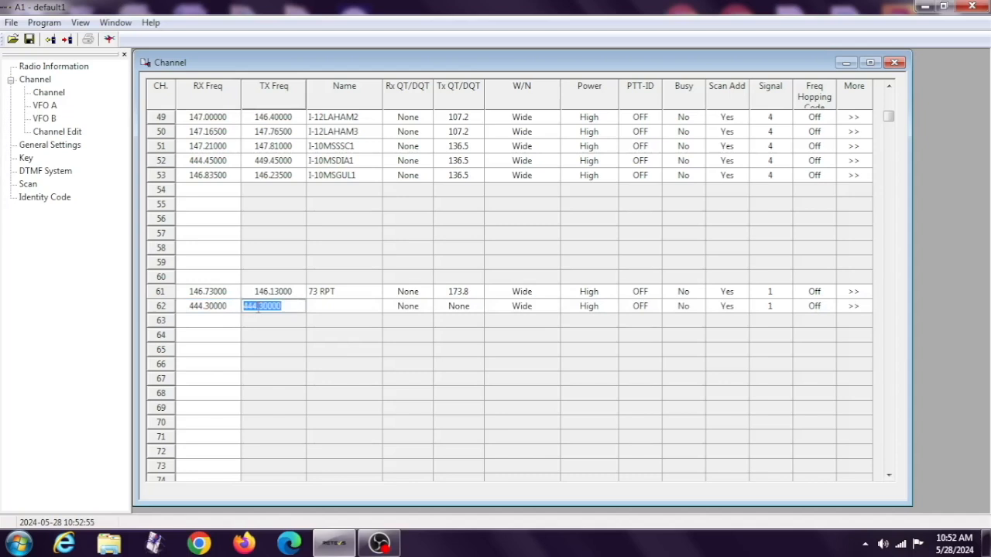
pyautogui.write('449.300')
# Name channel 62 "30 RPT" and set its Tx QT/DQT tone to 88.5.
pyautogui.click(329, 307)
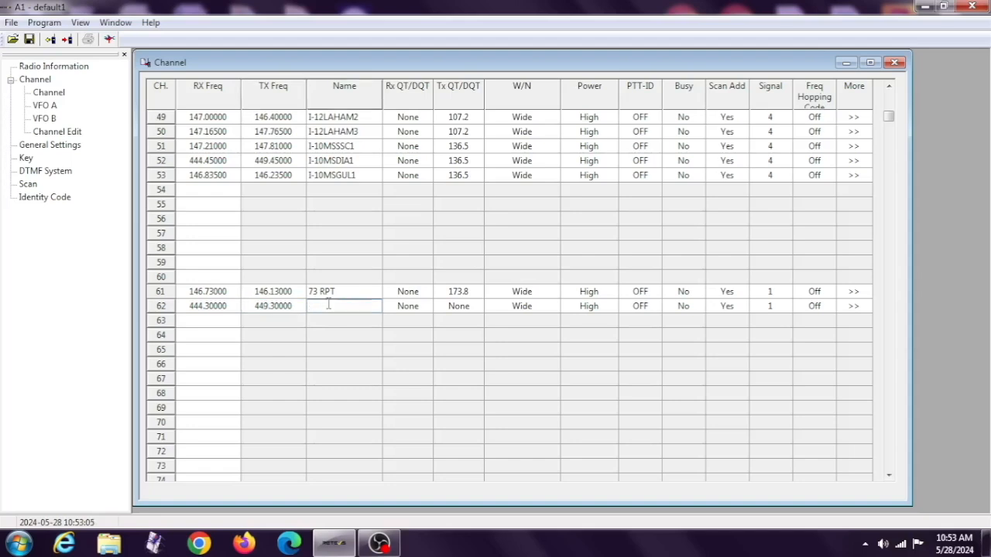
pyautogui.write('30 RPT')
pyautogui.click(447, 309)
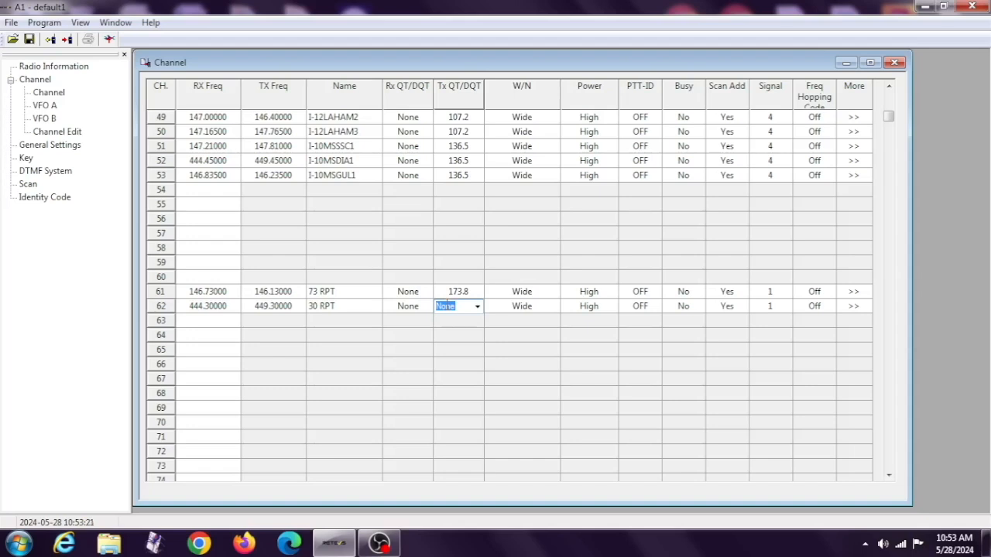
pyautogui.click(477, 307)
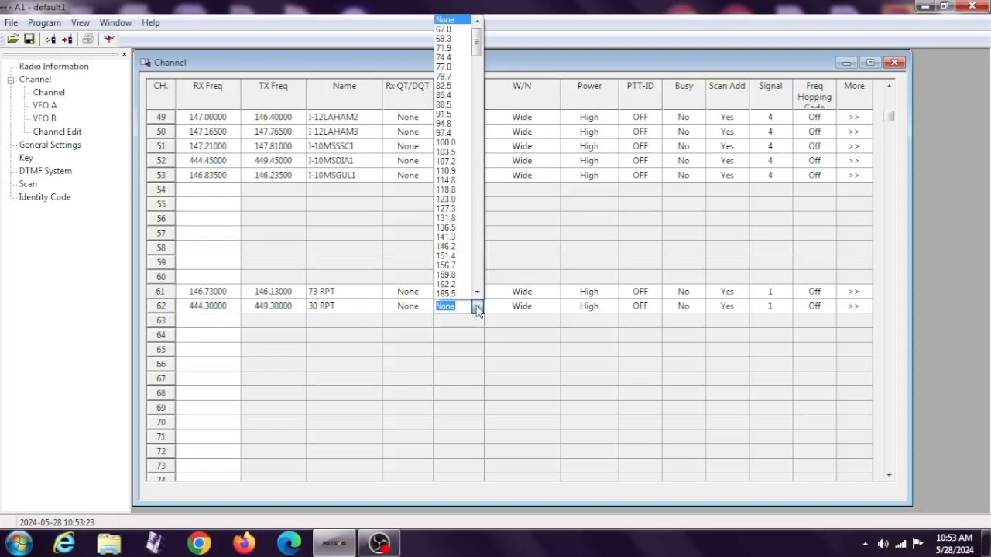
pyautogui.click(448, 106)
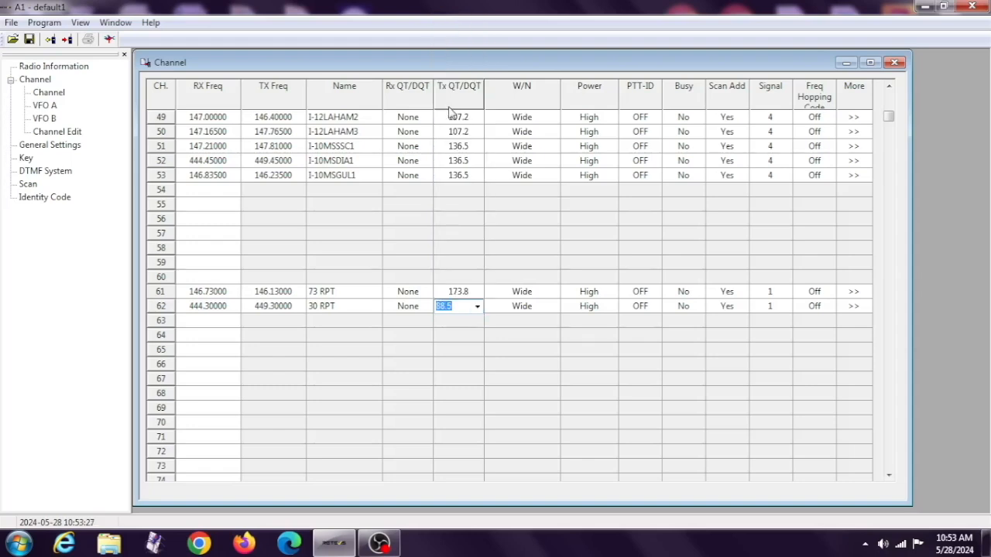
# Set channel 63's receive frequency to 145.350 and its transmit frequency to 144.750.
pyautogui.click(212, 324)
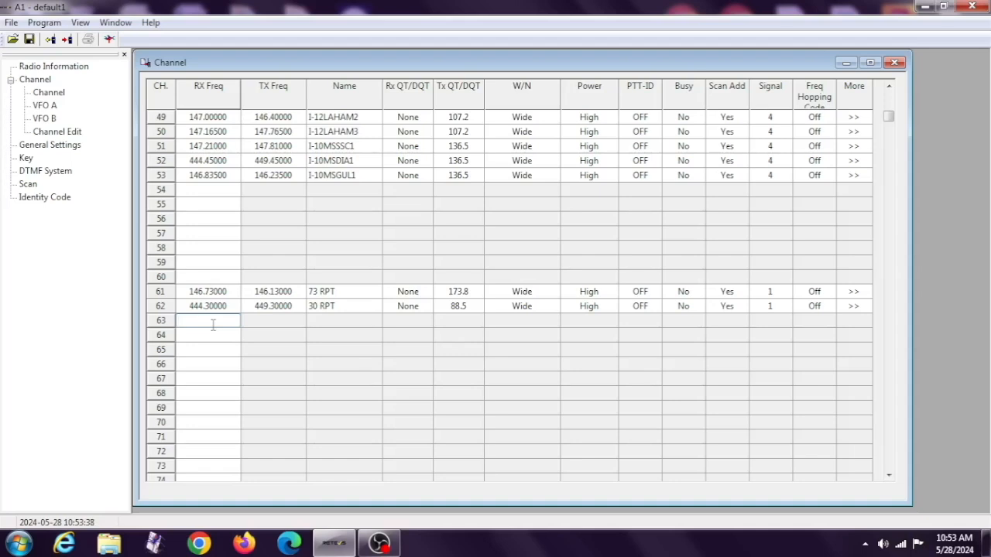
pyautogui.write('145.350')
pyautogui.click(272, 323)
pyautogui.click(272, 322)
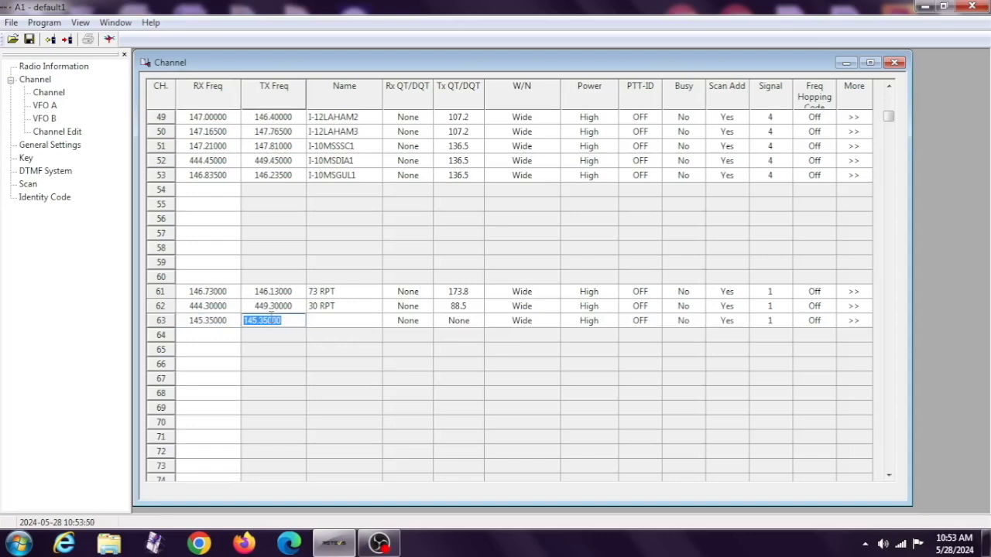
pyautogui.write('144.750')
# Name channel 63 "35 RPT" and set its Tx QT/DQT tone to 103.5.
pyautogui.click(317, 325)
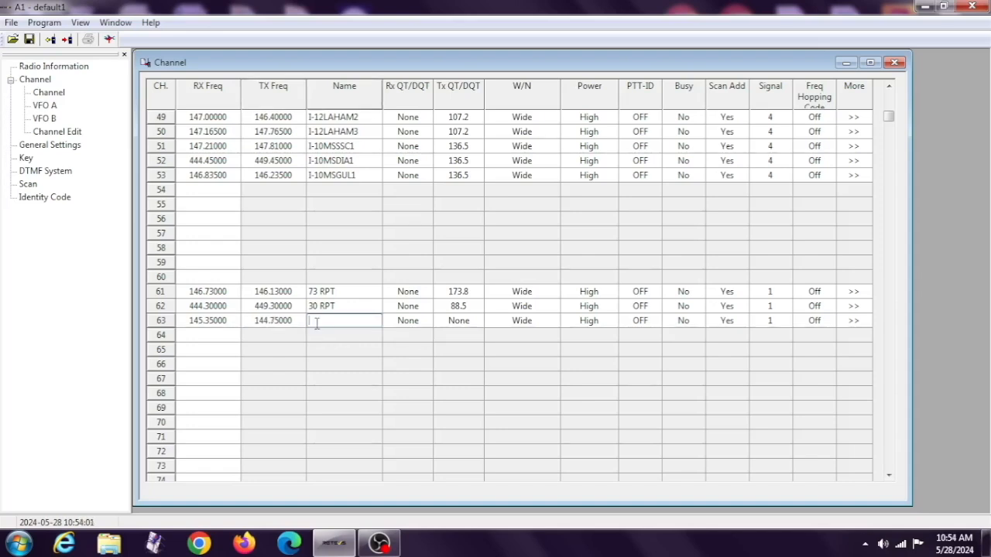
pyautogui.write('35 RPT')
pyautogui.click(446, 331)
pyautogui.click(448, 330)
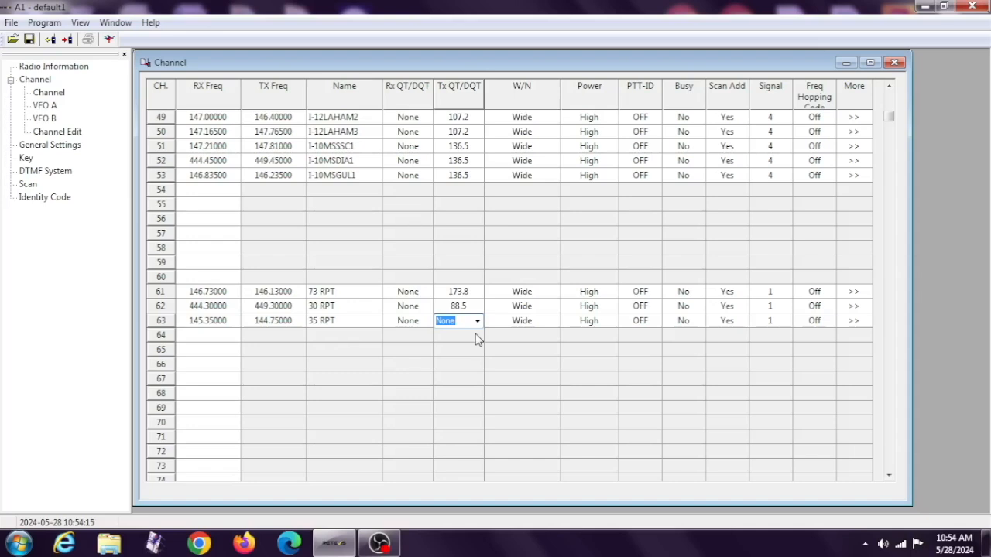
pyautogui.click(477, 322)
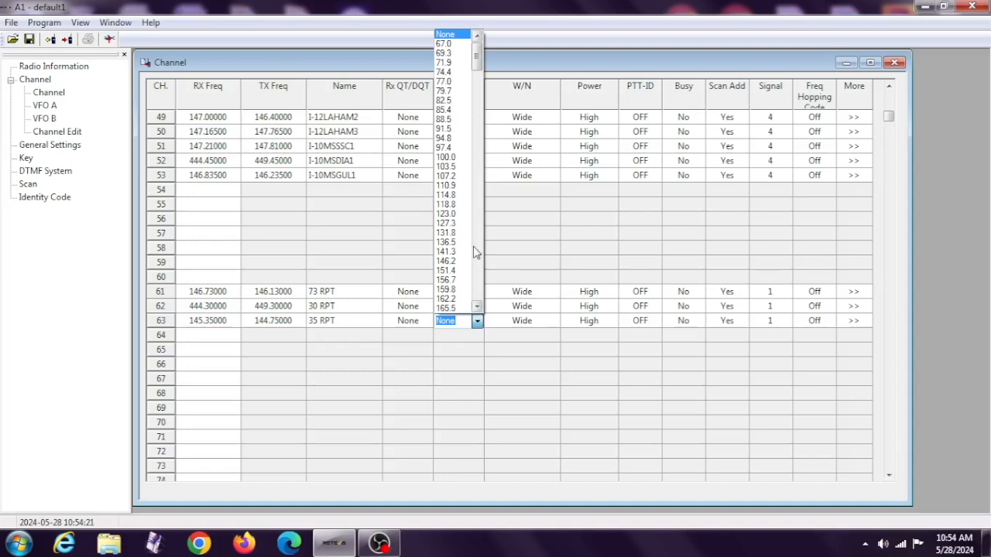
pyautogui.click(445, 167)
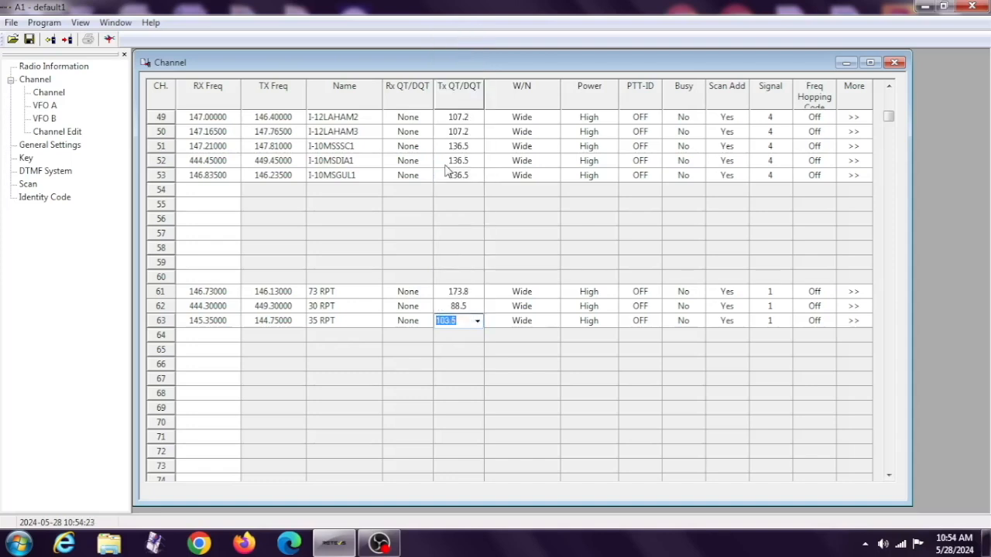
pyautogui.click(230, 335)
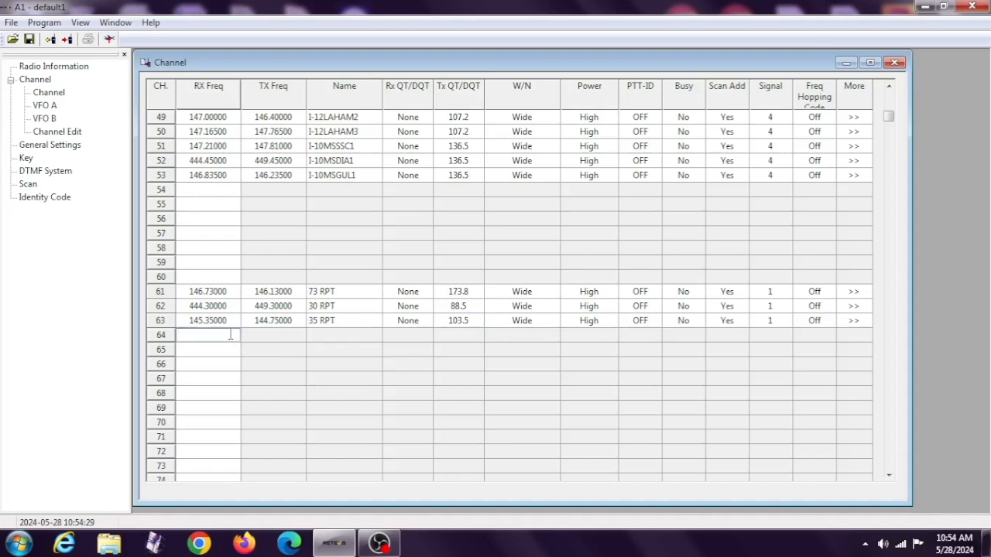
# Write the updated channel data to the connected radio and close the completion message.
pyautogui.click(46, 28)
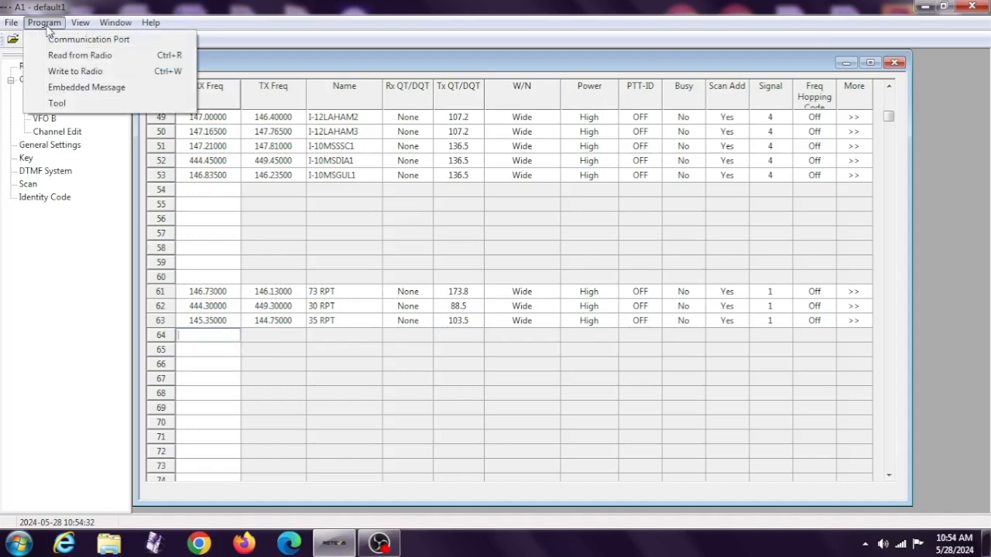
pyautogui.click(58, 71)
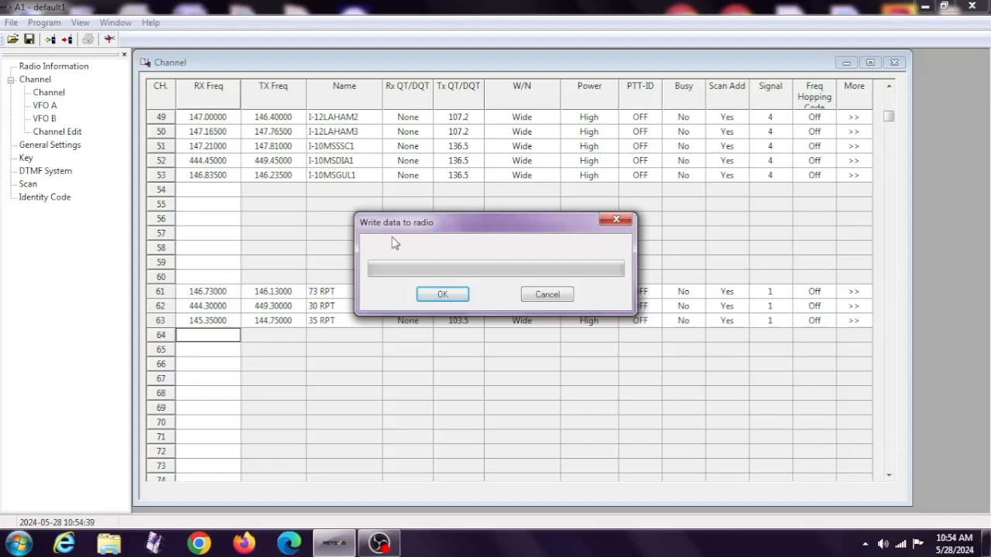
pyautogui.click(433, 299)
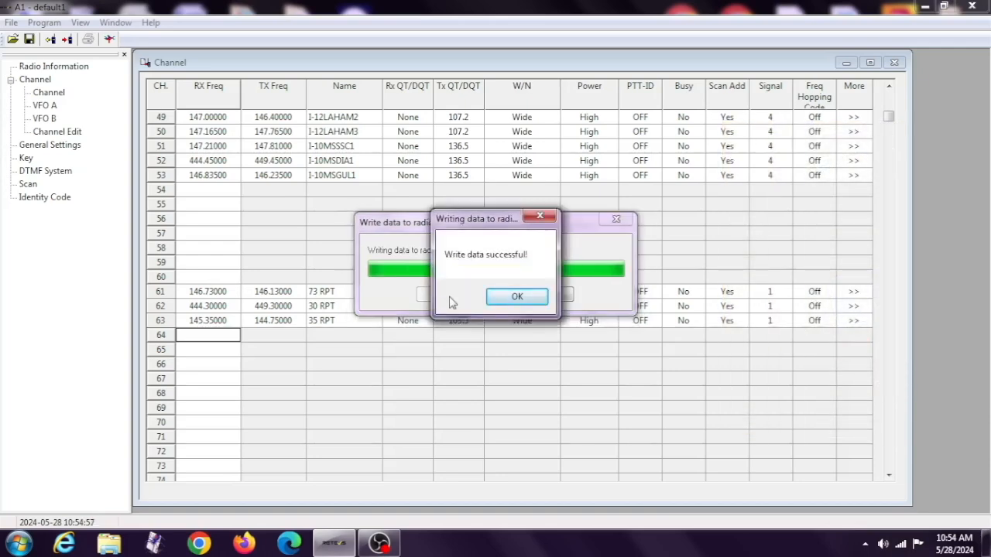
pyautogui.click(517, 297)
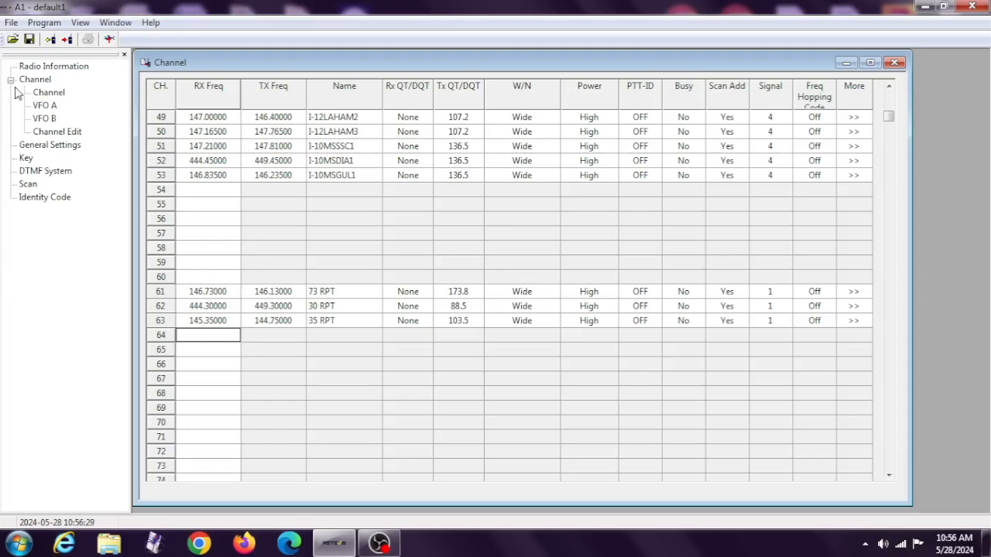
# Save the radio program data as a new file named "A1 5.28.24" in the CPS files folder.
pyautogui.click(12, 24)
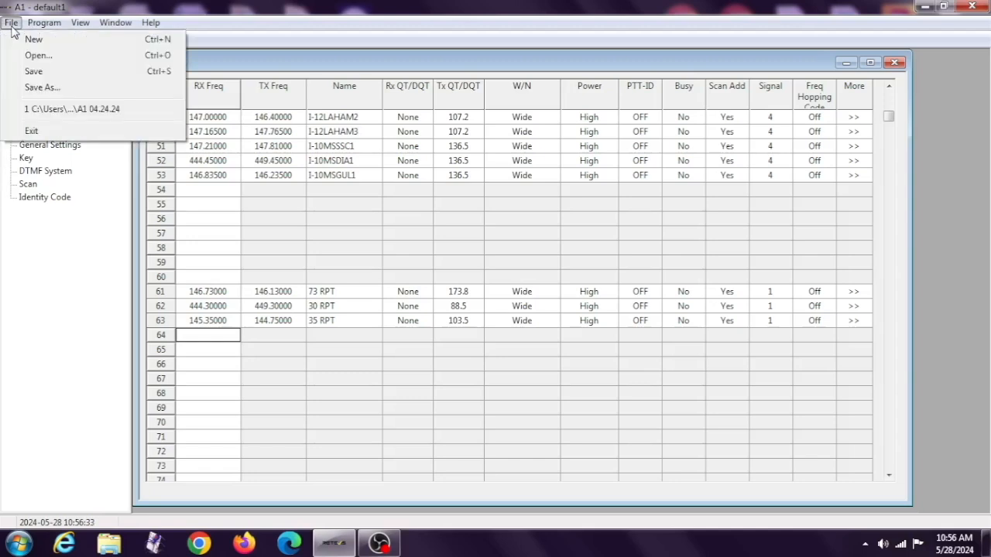
pyautogui.click(26, 89)
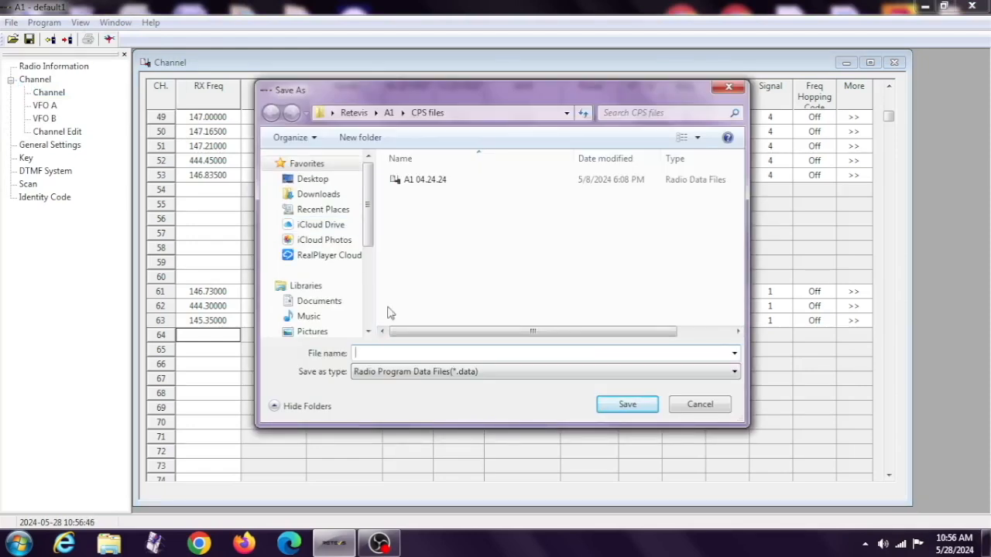
pyautogui.write('A1')
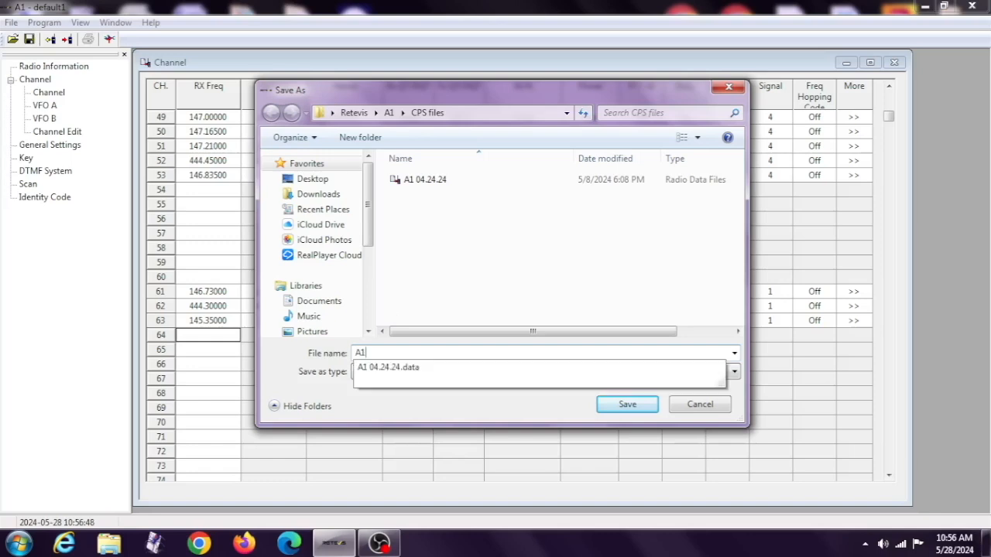
pyautogui.write(' 5')
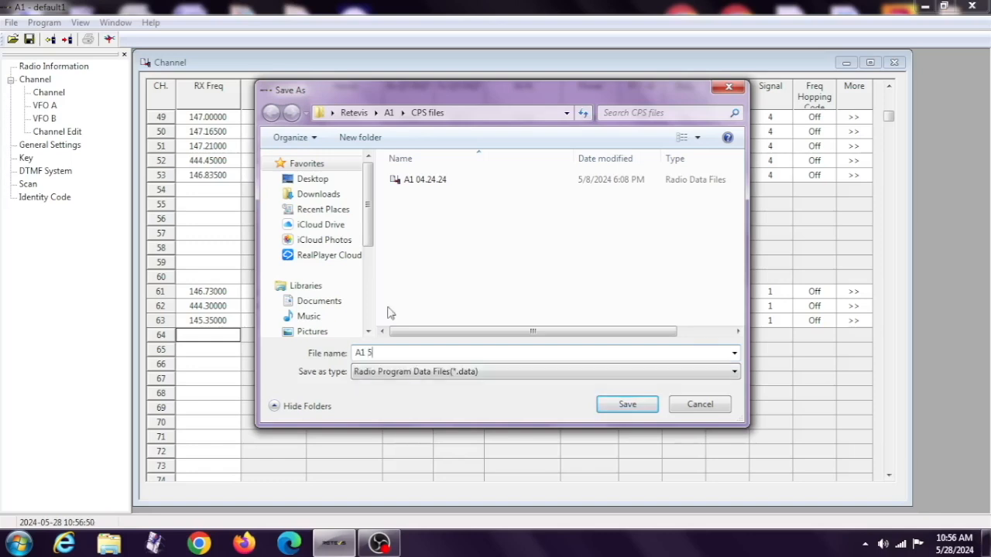
pyautogui.write('.28.24')
pyautogui.click(624, 406)
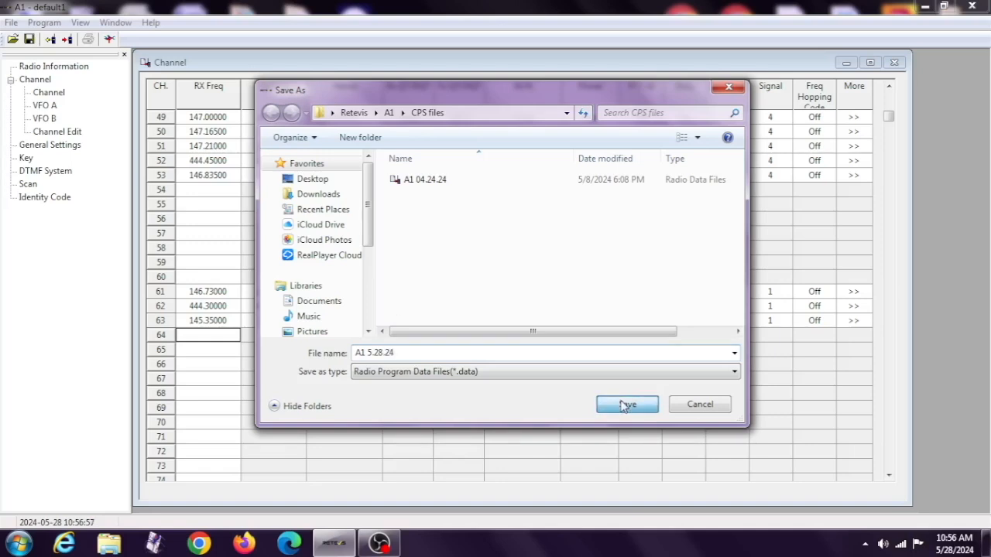